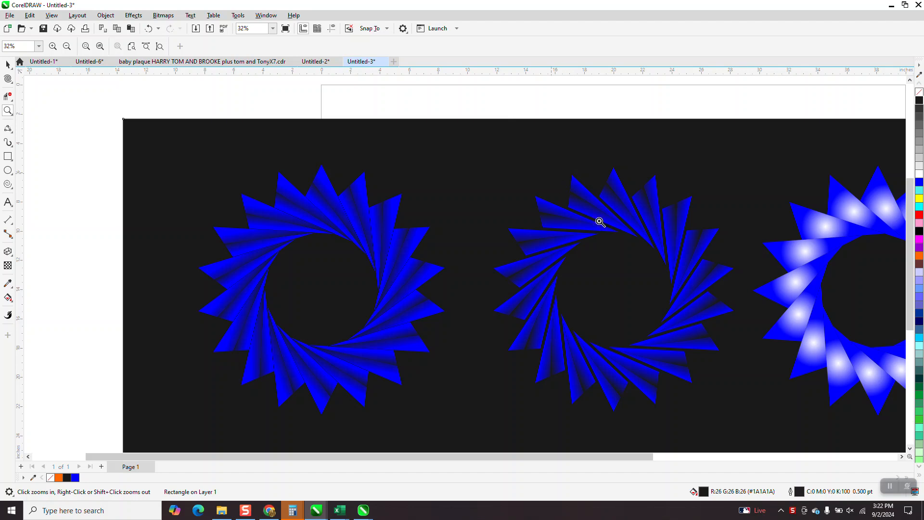
Move the black background with its three blue star designs down until it sits below the page
{"action": "scroll", "coordinate": [513, 201], "scroll_direction": "down", "scroll_amount": 7}
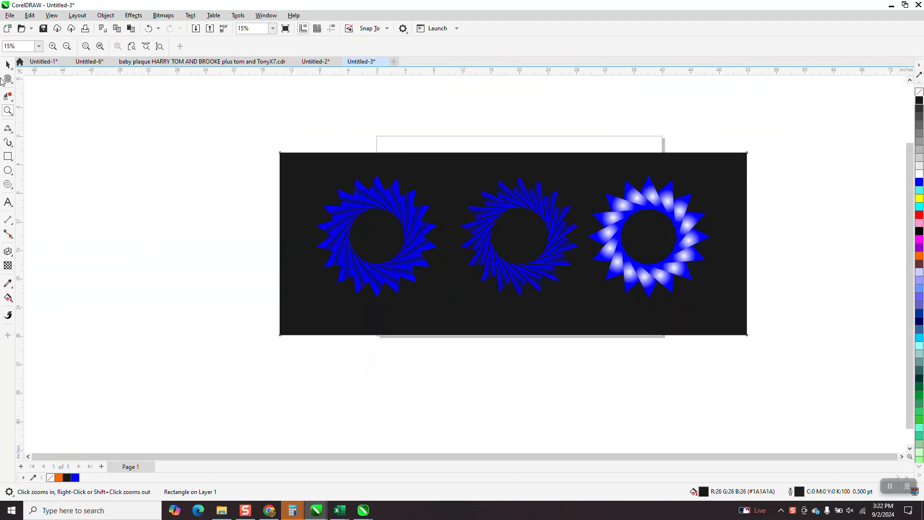
{"action": "left_click", "coordinate": [8, 64]}
{"action": "left_click_drag", "start_coordinate": [274, 140], "coordinate": [758, 364]}
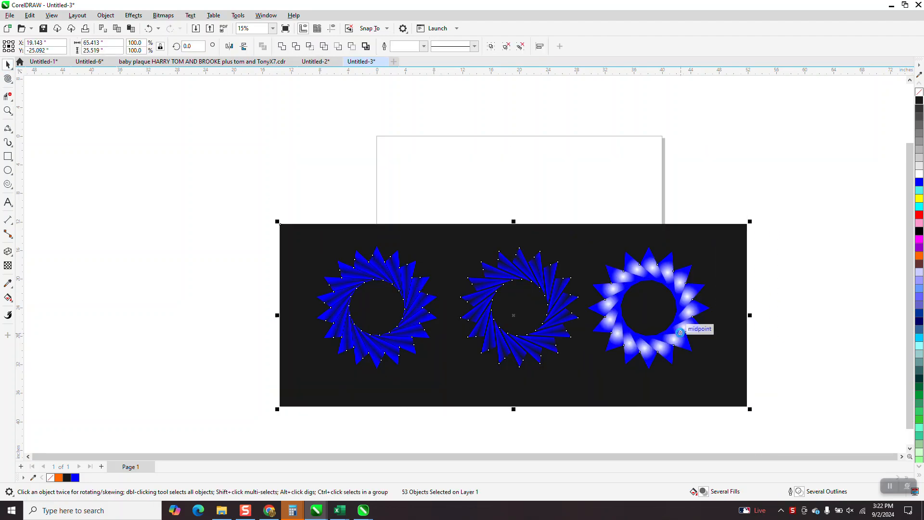
{"action": "key", "text": "Down"}
{"action": "key", "text": "Down"}
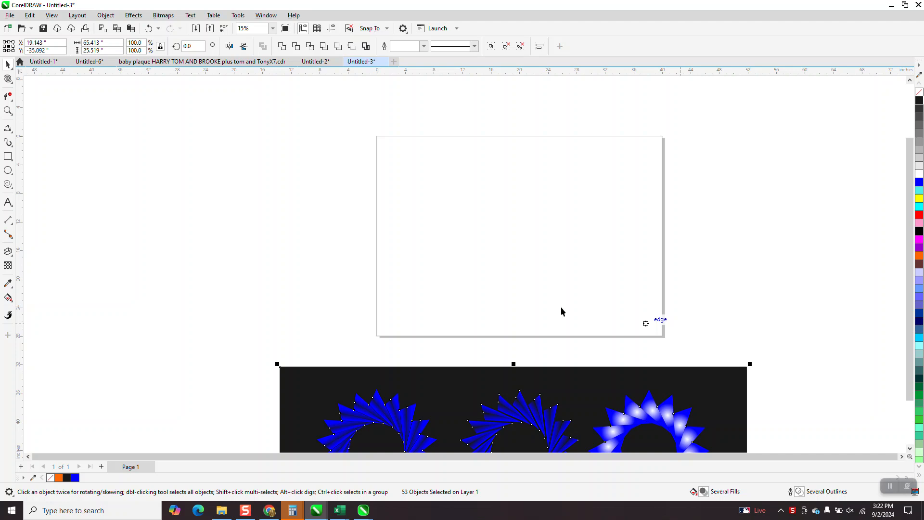
{"action": "key", "text": "Down"}
Draw a square about 8 inches wide on the page and rotate it 45 degrees
{"action": "left_click", "coordinate": [13, 163]}
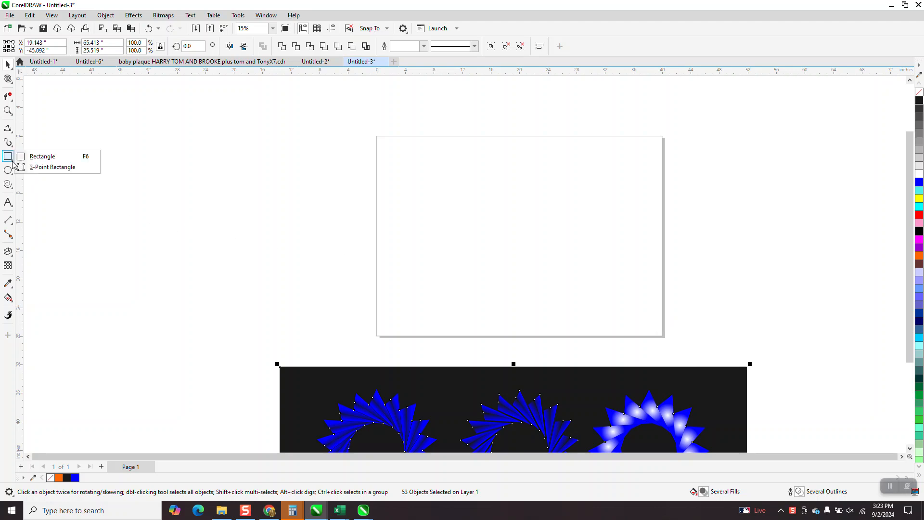
{"action": "left_click", "coordinate": [43, 156]}
{"action": "left_click_drag", "start_coordinate": [565, 190], "coordinate": [507, 247]}
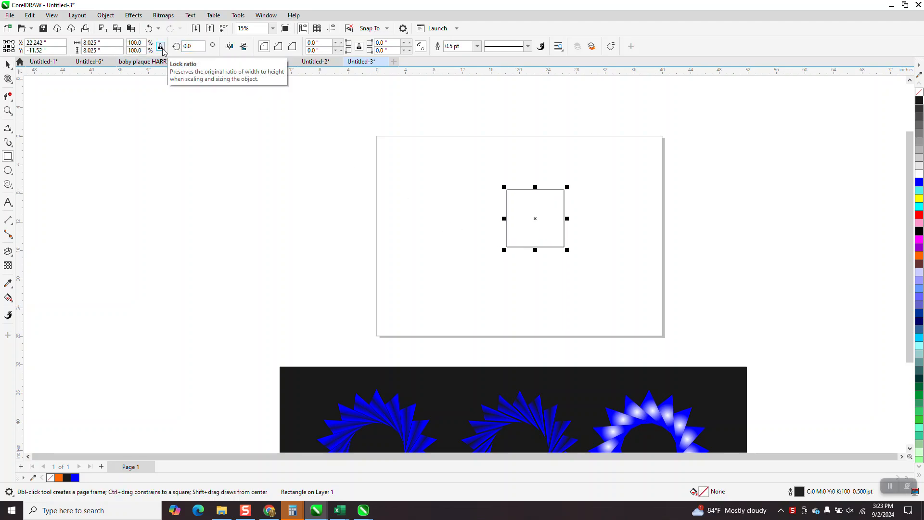
{"action": "left_click", "coordinate": [188, 46]}
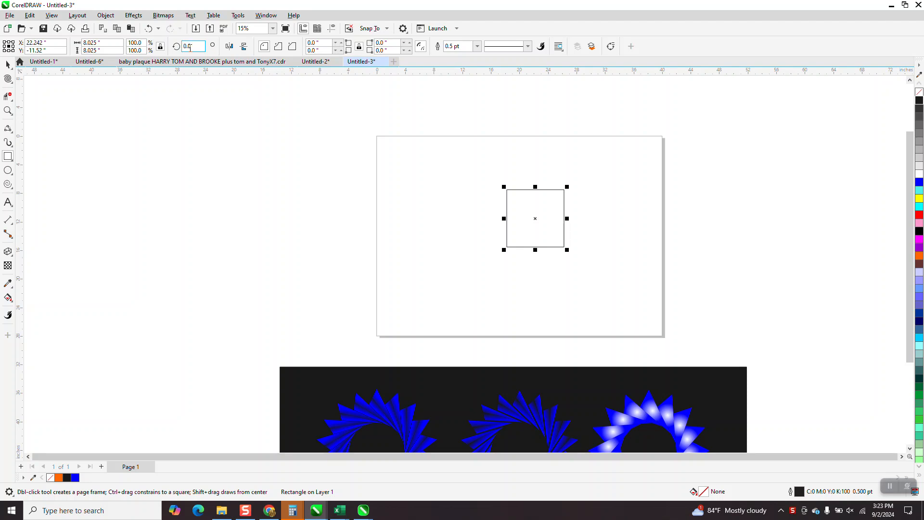
{"action": "type", "text": "45"}
{"action": "key", "text": "Return"}
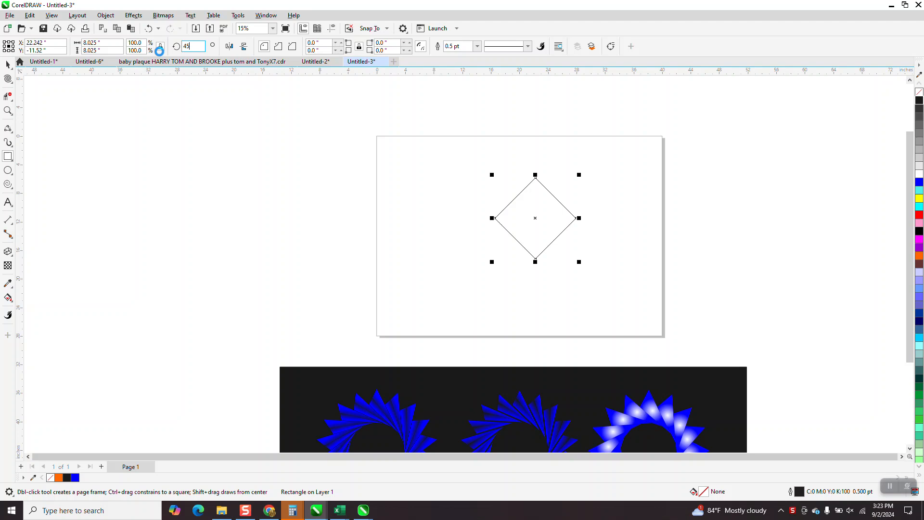
Narrow the diamond to about 4.7 inches wide and centre it on the page
{"action": "left_click_drag", "start_coordinate": [580, 219], "coordinate": [536, 218]}
{"action": "key", "text": "p"}
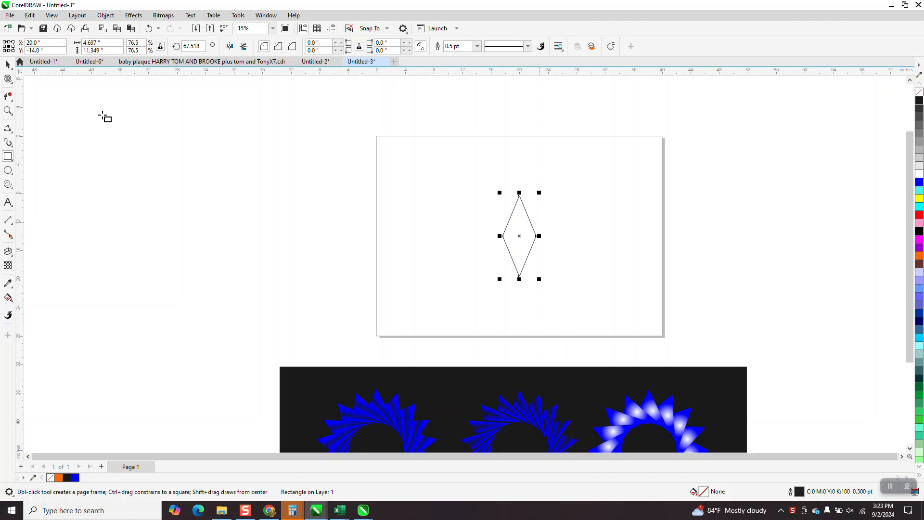
{"action": "left_click", "coordinate": [8, 111]}
{"action": "left_click_drag", "start_coordinate": [454, 168], "coordinate": [677, 340]}
{"action": "left_click", "coordinate": [7, 64]}
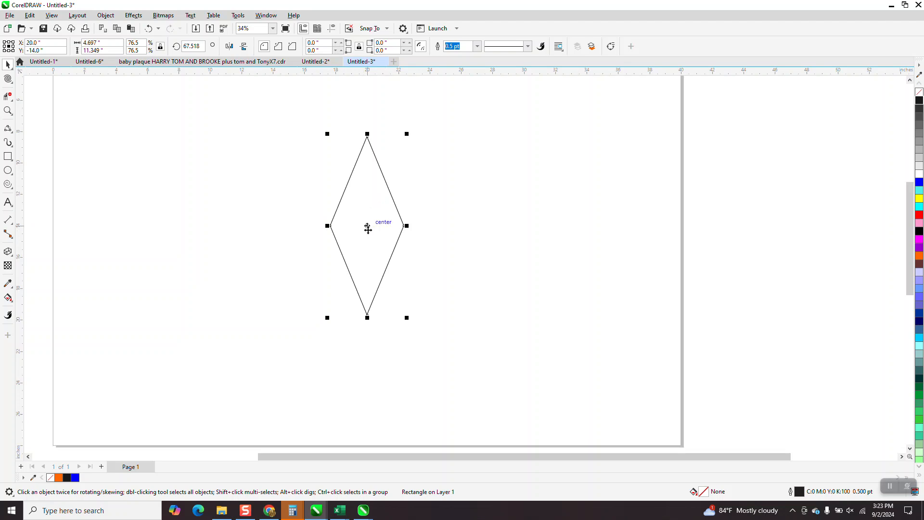
Try to make a copy of the diamond rotated to 87.518 degrees
{"action": "left_click", "coordinate": [197, 47]}
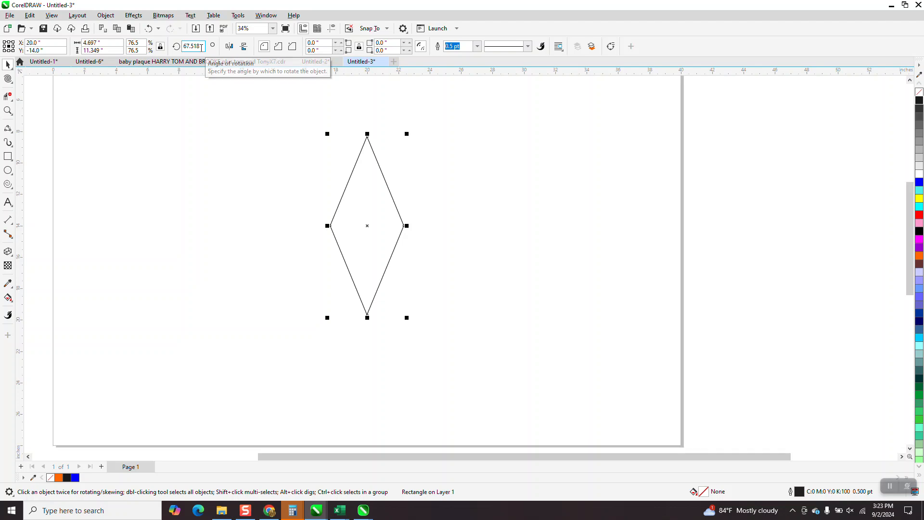
{"action": "left_click", "coordinate": [203, 48]}
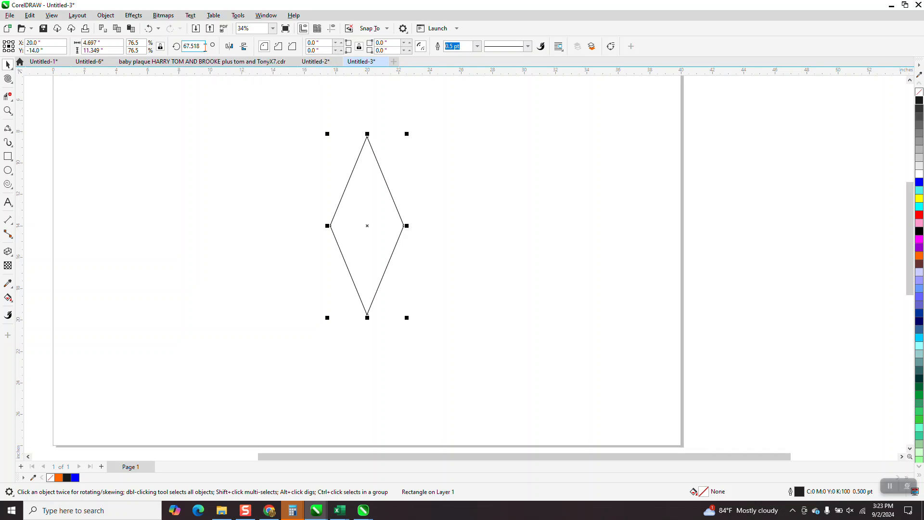
{"action": "key", "text": "Return"}
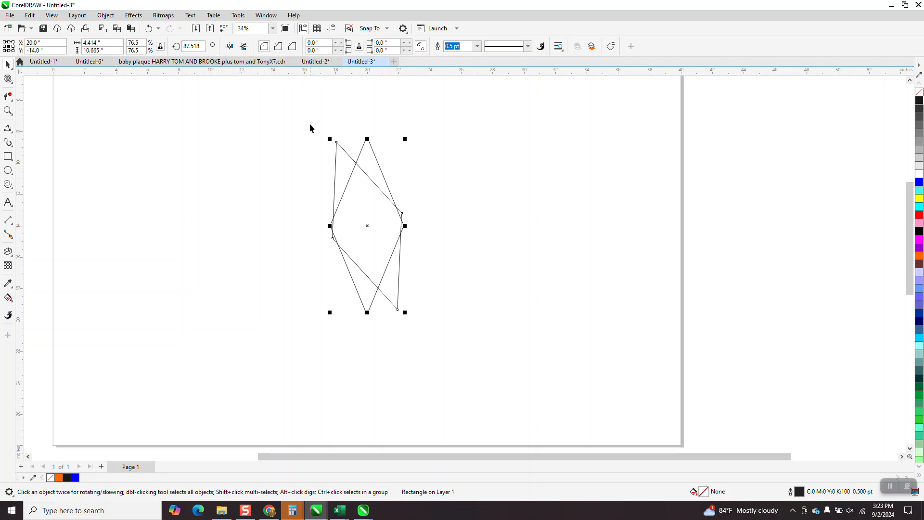
{"action": "left_click", "coordinate": [409, 191]}
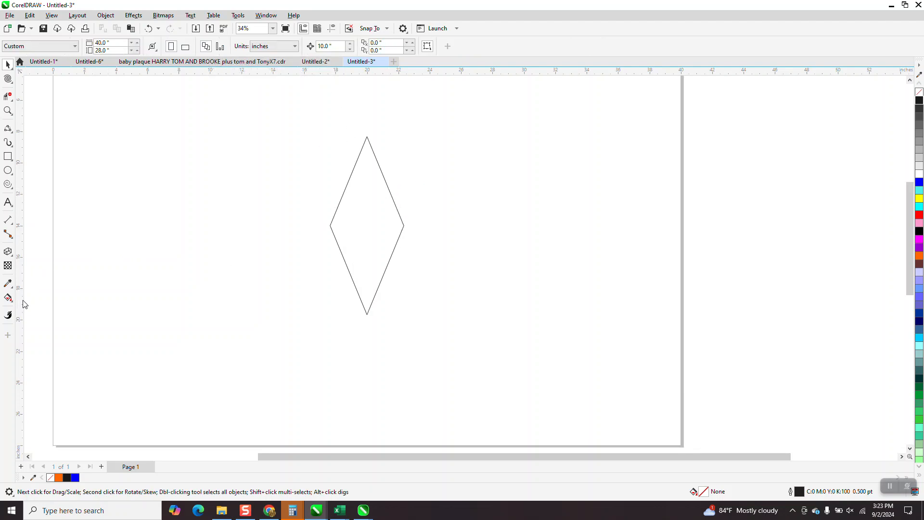
Replace the outlined diamond with a blue Smart Fill copy placed 10 inches to its right
{"action": "left_click", "coordinate": [8, 297]}
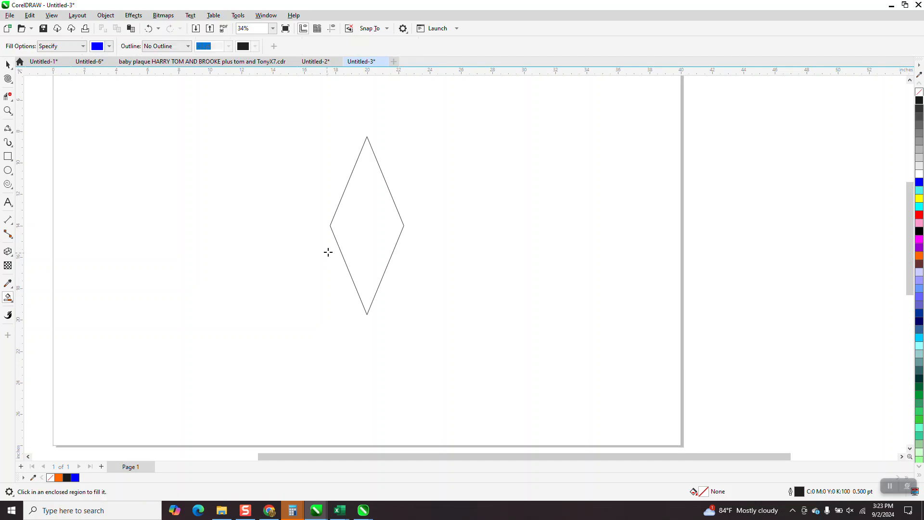
{"action": "left_click", "coordinate": [356, 224]}
{"action": "key", "text": "Right"}
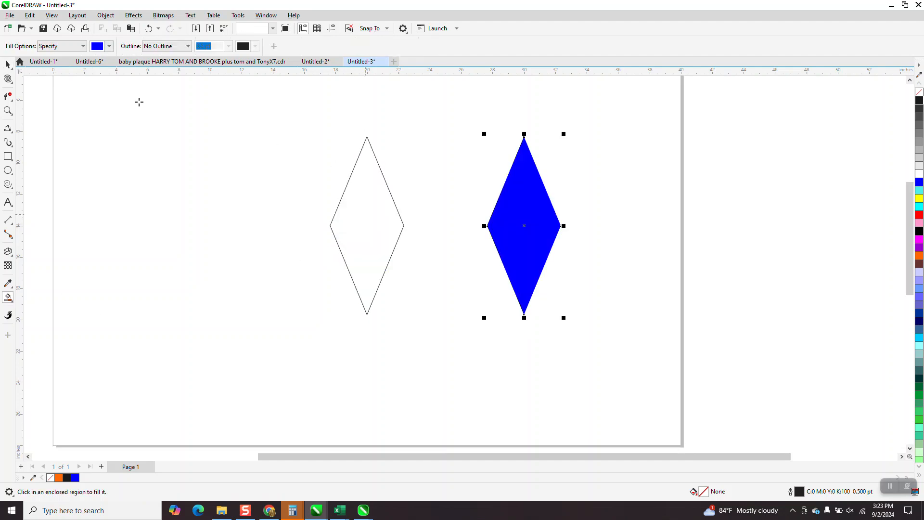
{"action": "left_click", "coordinate": [9, 66]}
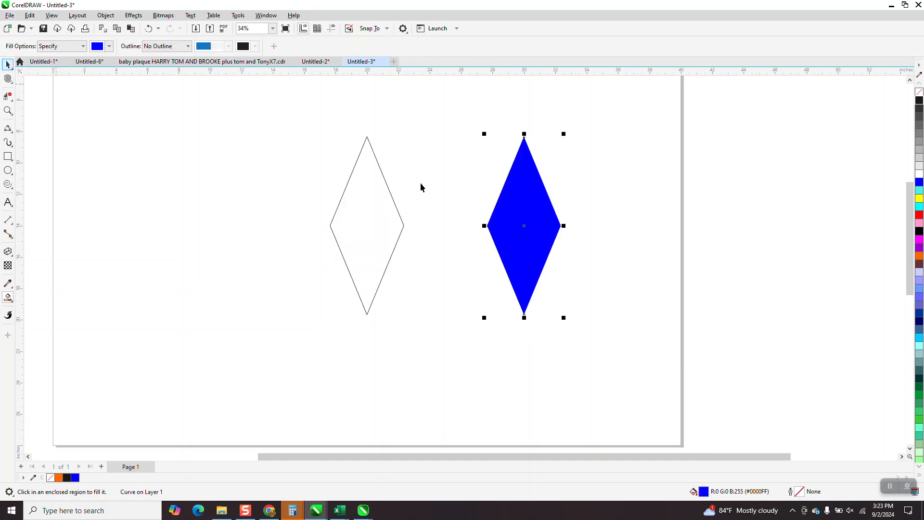
{"action": "left_click", "coordinate": [382, 193]}
{"action": "key", "text": "Delete"}
Move the blue diamond 10 inches left to the page centre and change it to a black outline without fill
{"action": "left_click", "coordinate": [535, 208]}
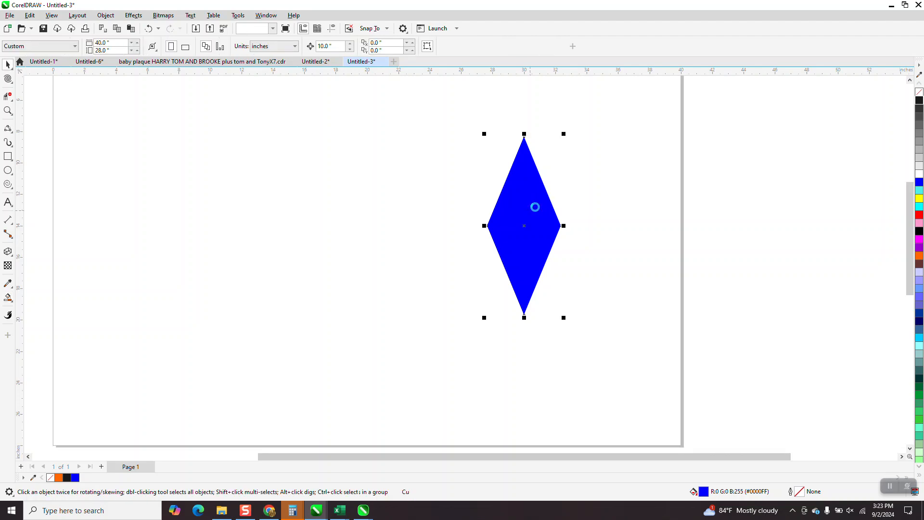
{"action": "key", "text": "Left"}
{"action": "left_click", "coordinate": [920, 92]}
{"action": "right_click", "coordinate": [920, 100]}
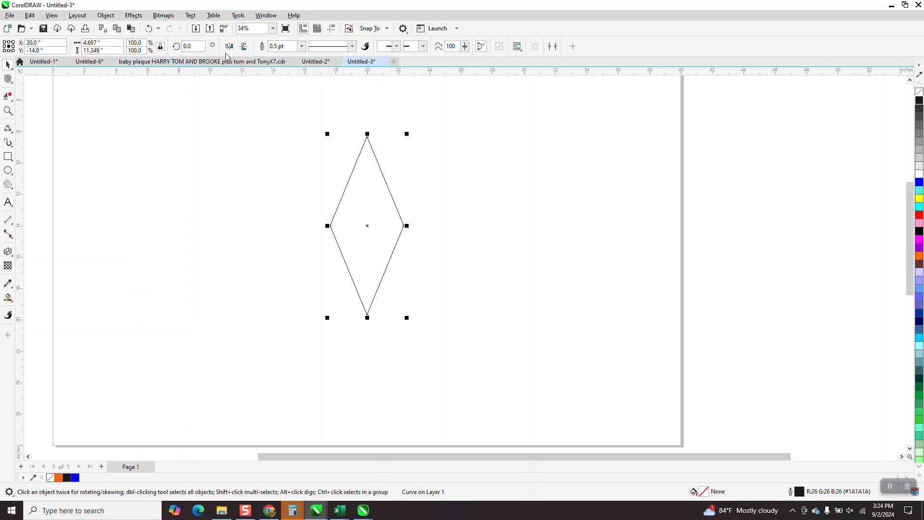
Create a copy of the diamond rotated 20 degrees about its centre, keeping the original
{"action": "left_click", "coordinate": [192, 47]}
{"action": "type", "text": "20"}
{"action": "key", "text": "Return"}
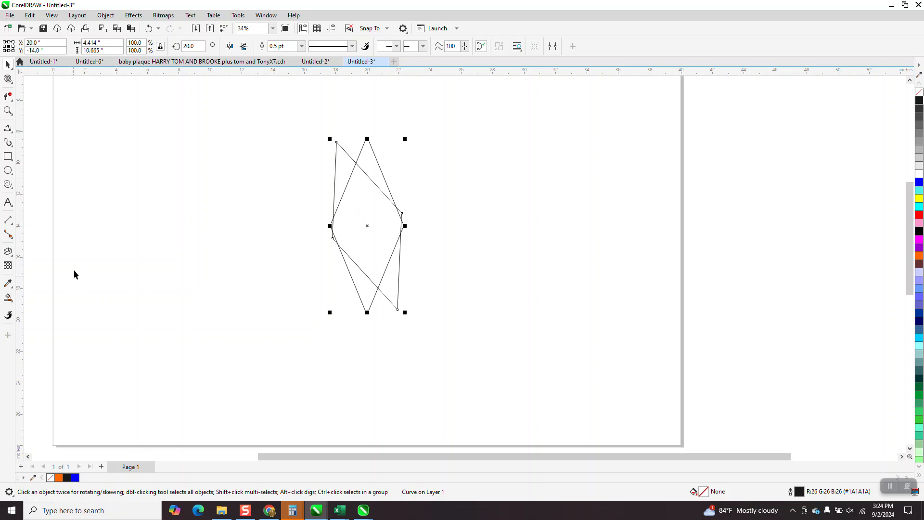
Smart Fill the upper wedge between the two diamonds in blue and shift the new shape 10 inches right
{"action": "left_click", "coordinate": [14, 304]}
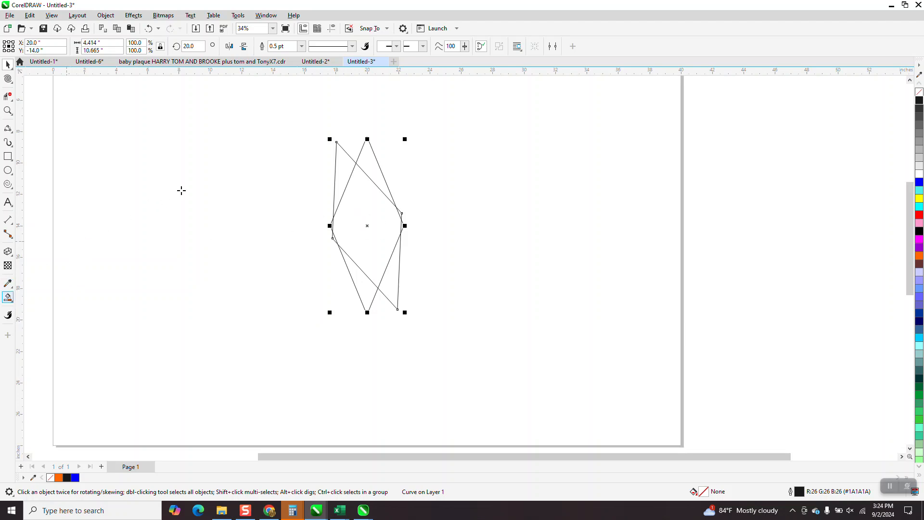
{"action": "left_click", "coordinate": [368, 155]}
{"action": "key", "text": "Right"}
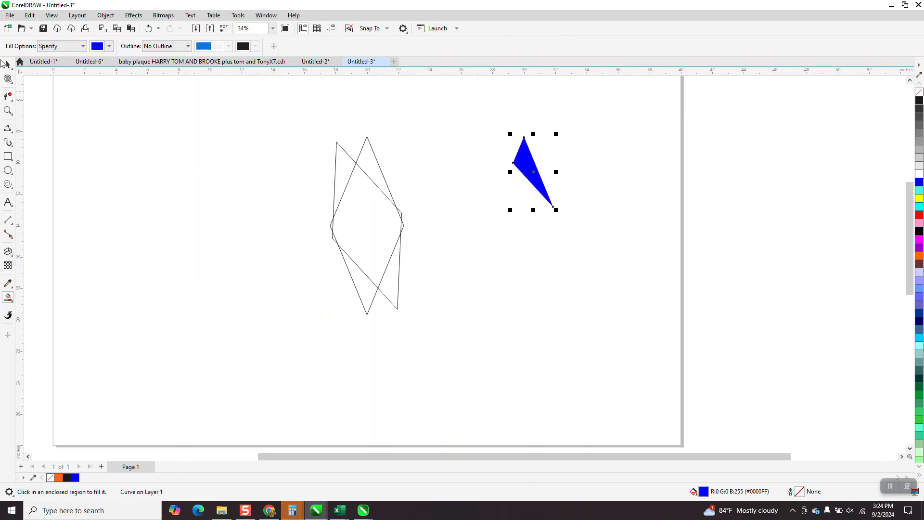
Move both outlined diamonds 30 inches right, off the page, and return the blue wedge 10 inches left
{"action": "left_click_drag", "start_coordinate": [289, 124], "coordinate": [507, 343]}
{"action": "key", "text": "Right"}
{"action": "key", "text": "Right"}
{"action": "key", "text": "Right"}
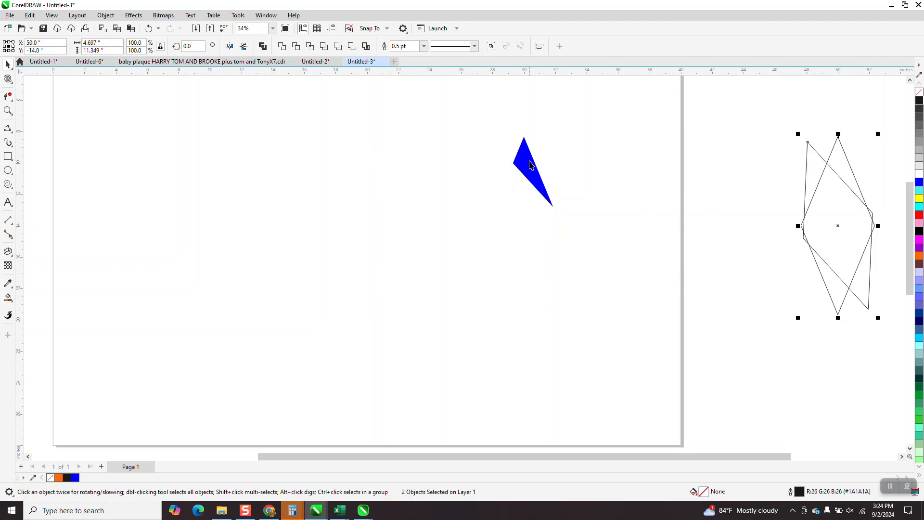
{"action": "left_click", "coordinate": [523, 161]}
{"action": "key", "text": "Left"}
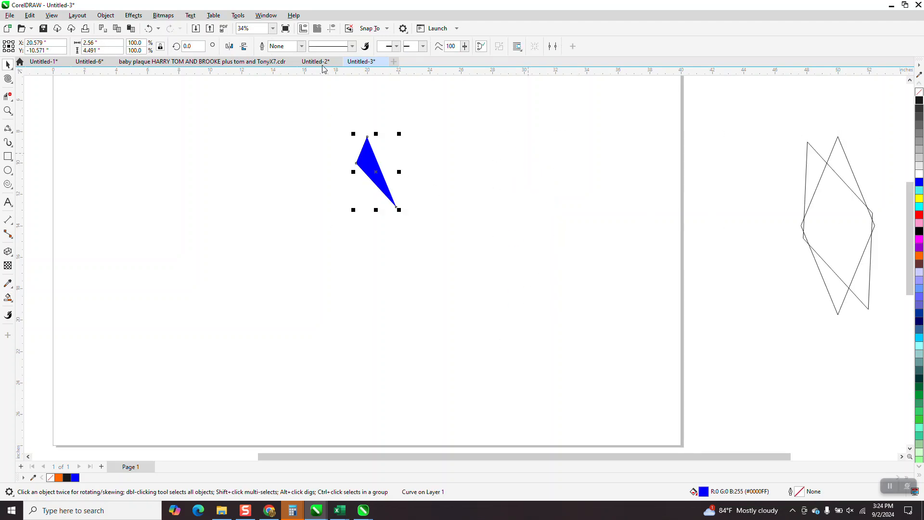
Show the guidelines and change the blue wedge to a black outline without fill
{"action": "left_click", "coordinate": [332, 29]}
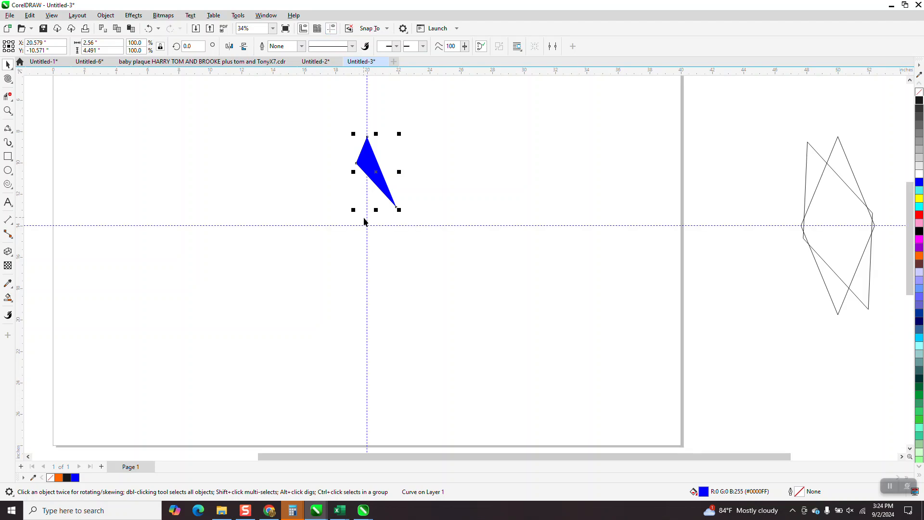
{"action": "left_click", "coordinate": [918, 97]}
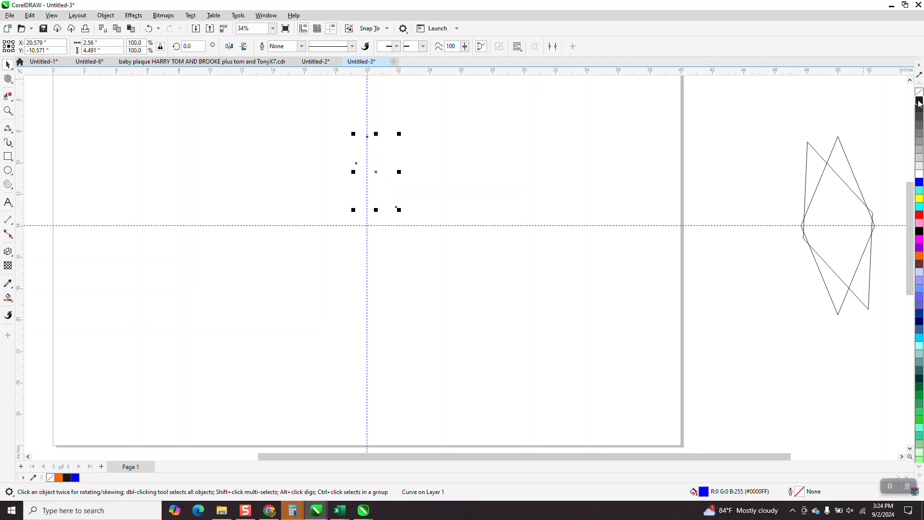
Draw a 2-point line from the wedge's lower tip to the midpoint of its short upper-left edge
{"action": "left_click", "coordinate": [8, 111]}
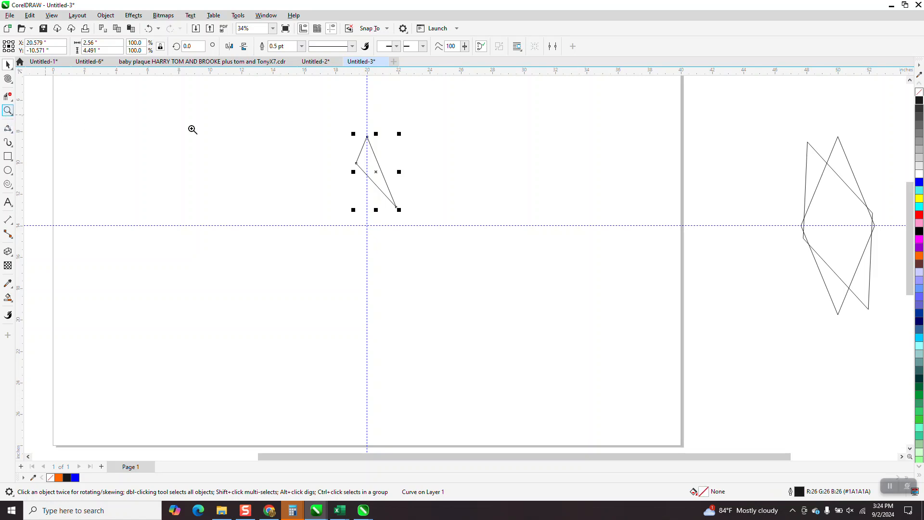
{"action": "left_click", "coordinate": [409, 197]}
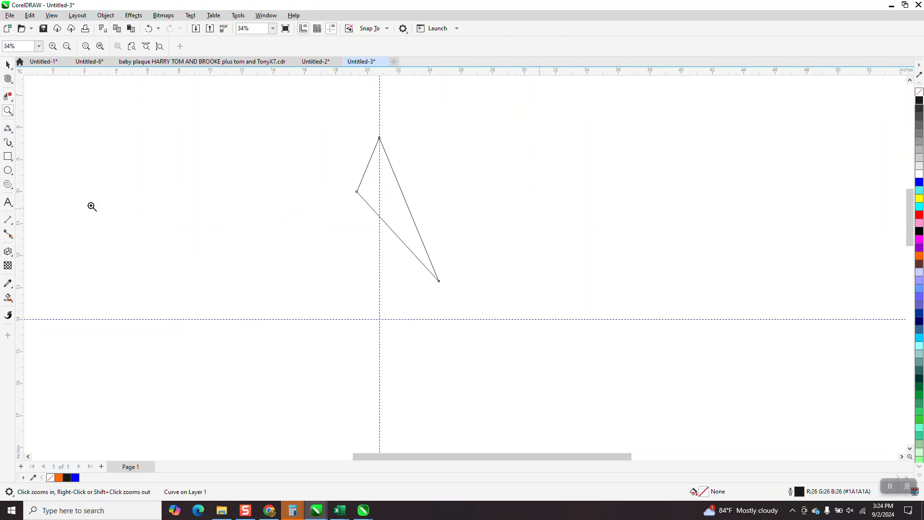
{"action": "left_click", "coordinate": [12, 136]}
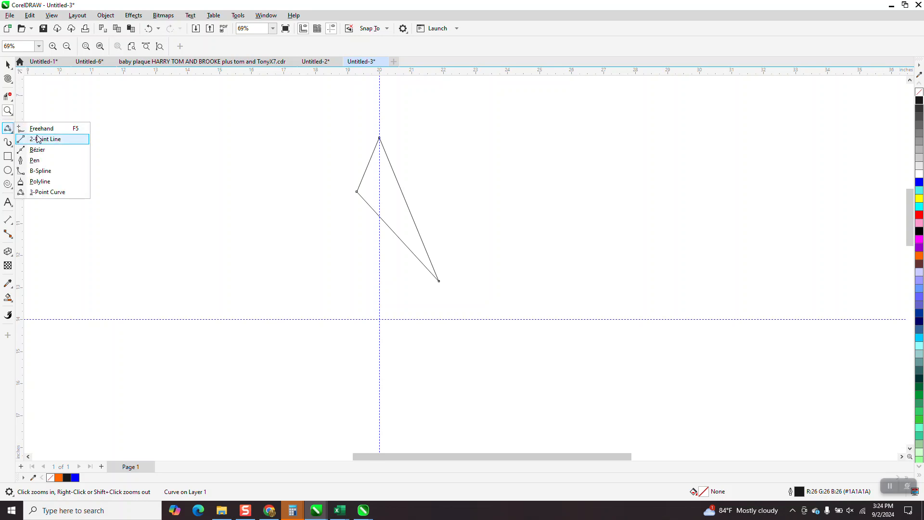
{"action": "left_click", "coordinate": [41, 138]}
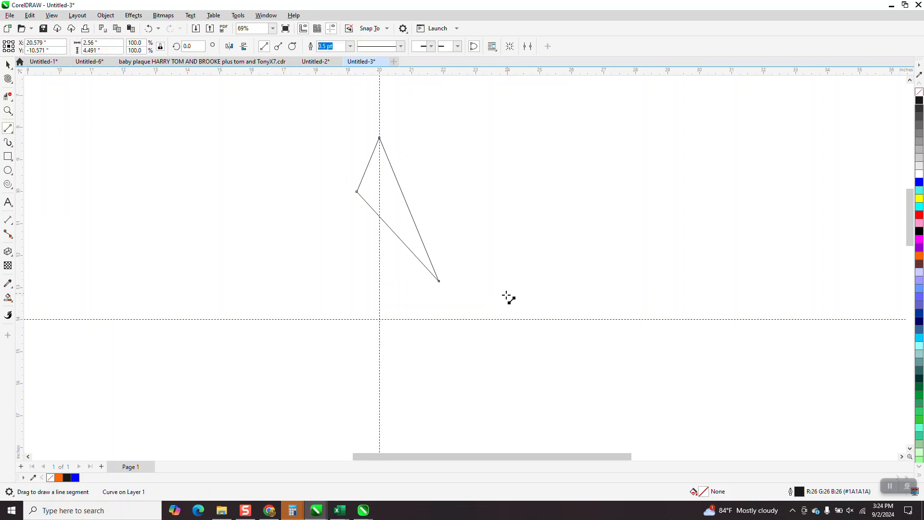
{"action": "left_click_drag", "start_coordinate": [439, 281], "coordinate": [368, 165]}
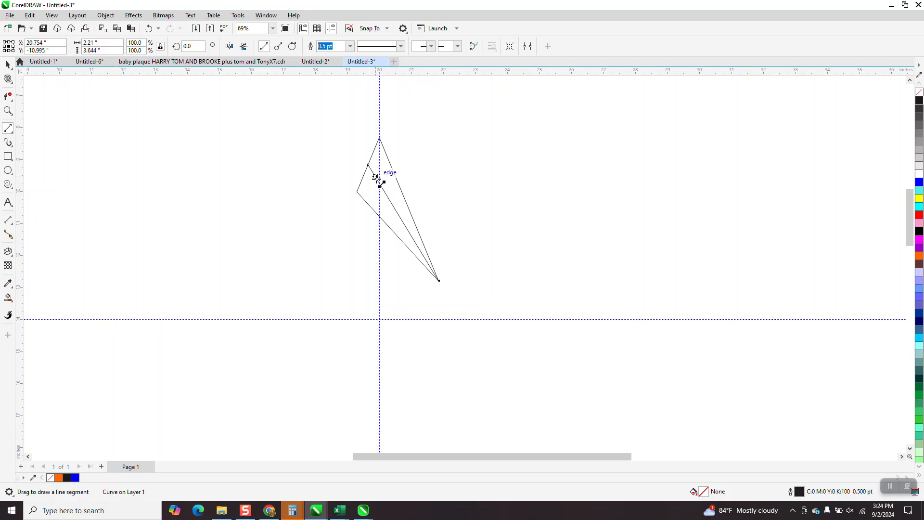
Smart Fill both halves of the divided wedge in blue, without outline
{"action": "left_click", "coordinate": [7, 66]}
{"action": "key", "text": "space"}
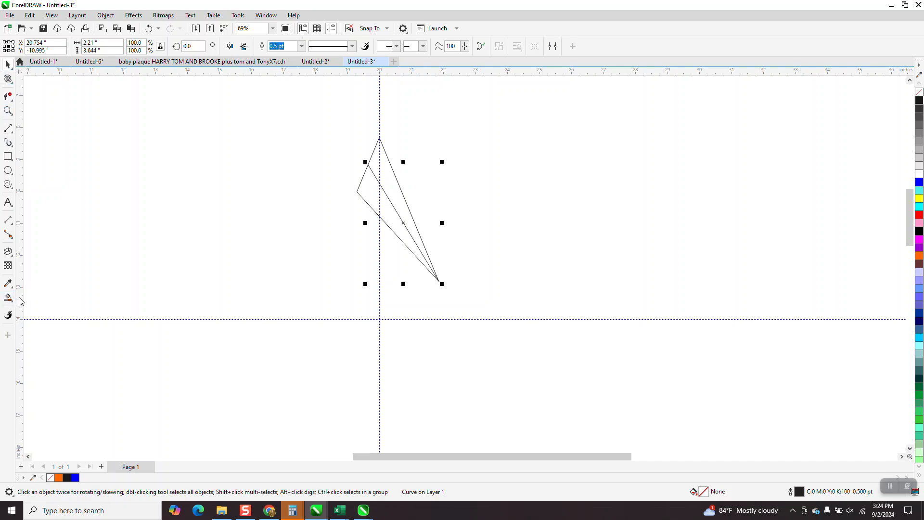
{"action": "key", "text": "space"}
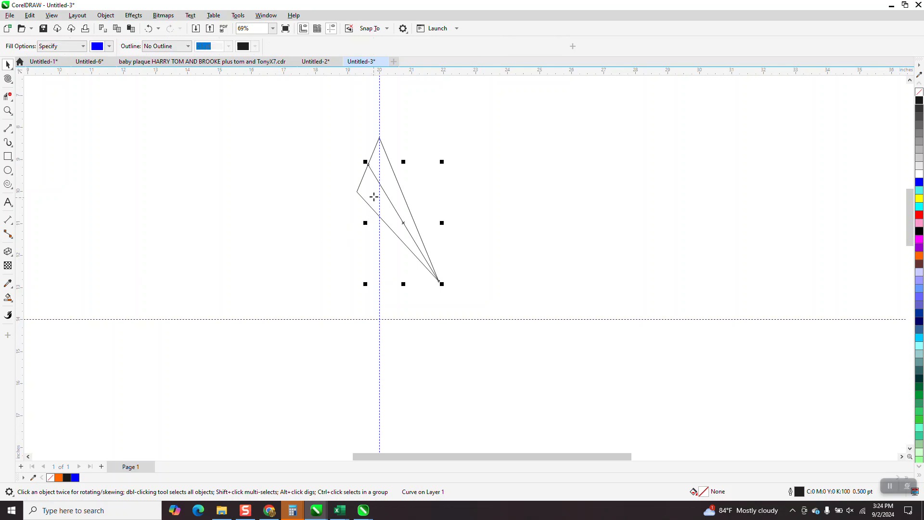
{"action": "left_click", "coordinate": [375, 195]}
{"action": "left_click", "coordinate": [387, 180]}
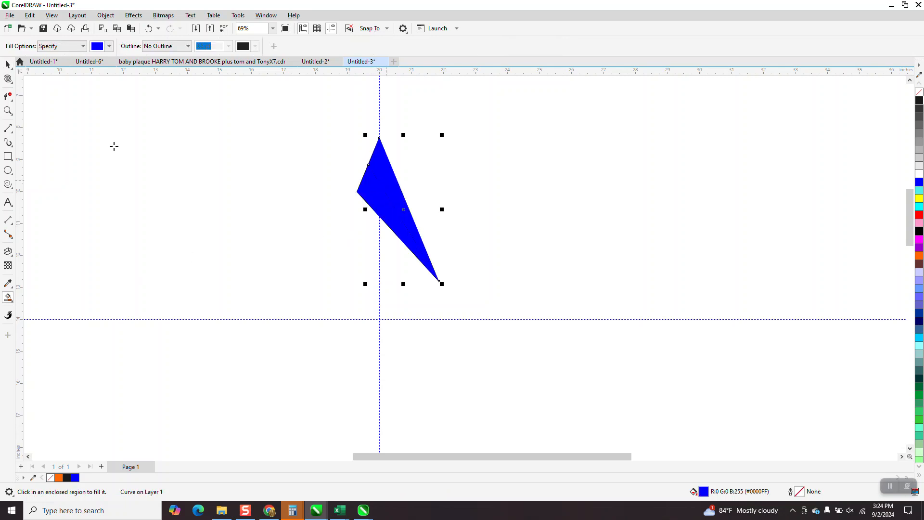
Apply a linear fountain fill to the wedge's upper-right half, running from blue at its outer edge to black inward
{"action": "left_click", "coordinate": [8, 64]}
{"action": "left_click", "coordinate": [152, 123]}
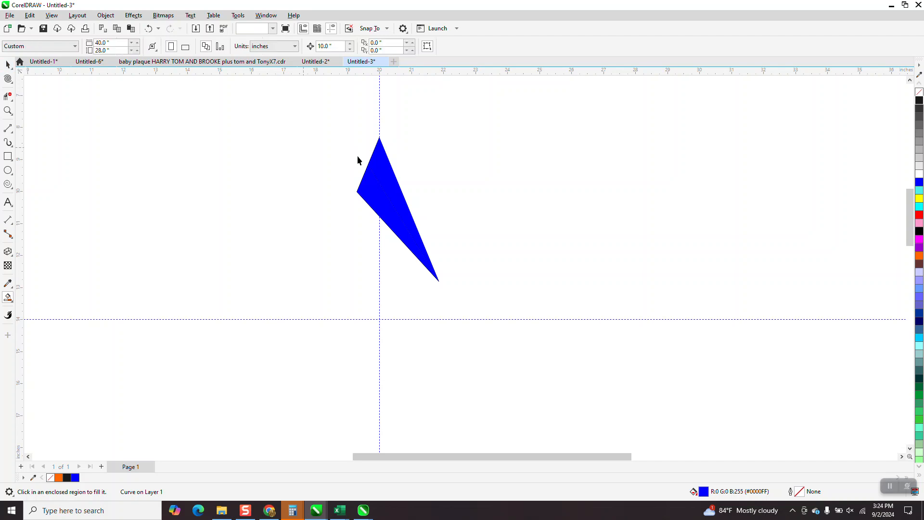
{"action": "left_click", "coordinate": [394, 177]}
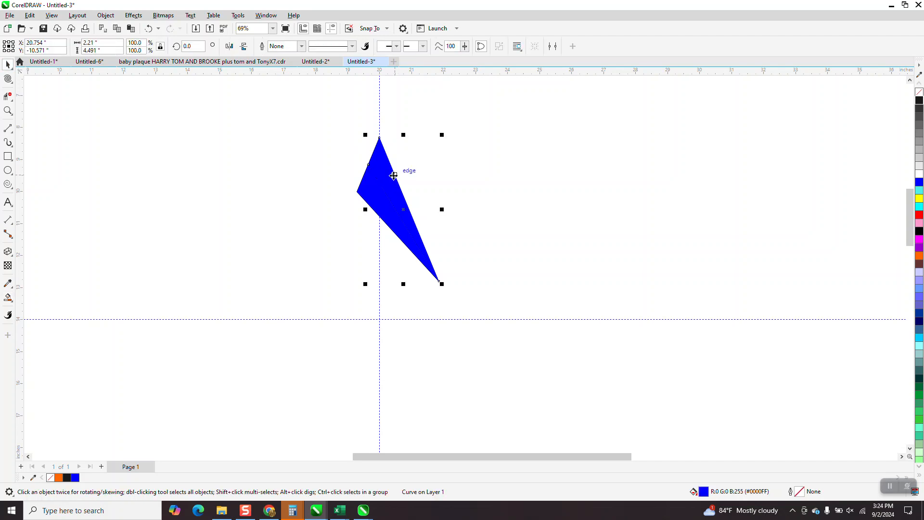
{"action": "left_click", "coordinate": [8, 301]}
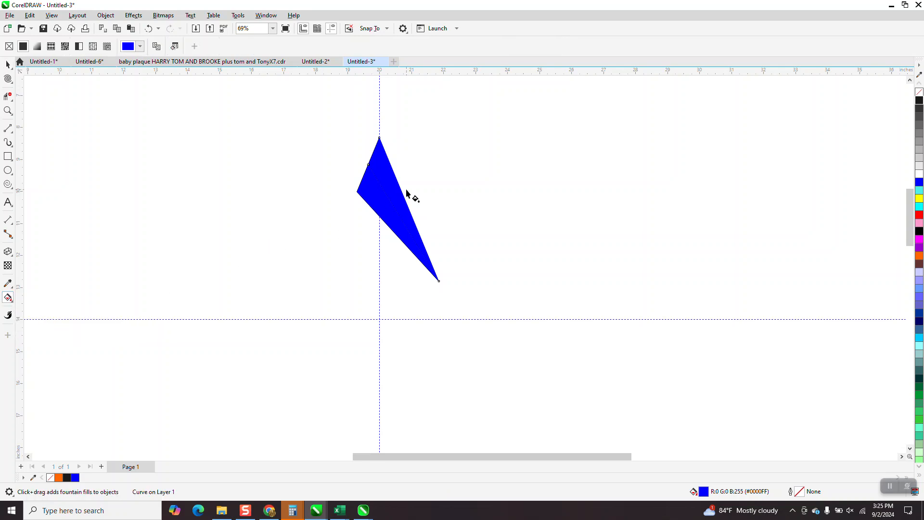
{"action": "left_click_drag", "start_coordinate": [398, 192], "coordinate": [336, 231]}
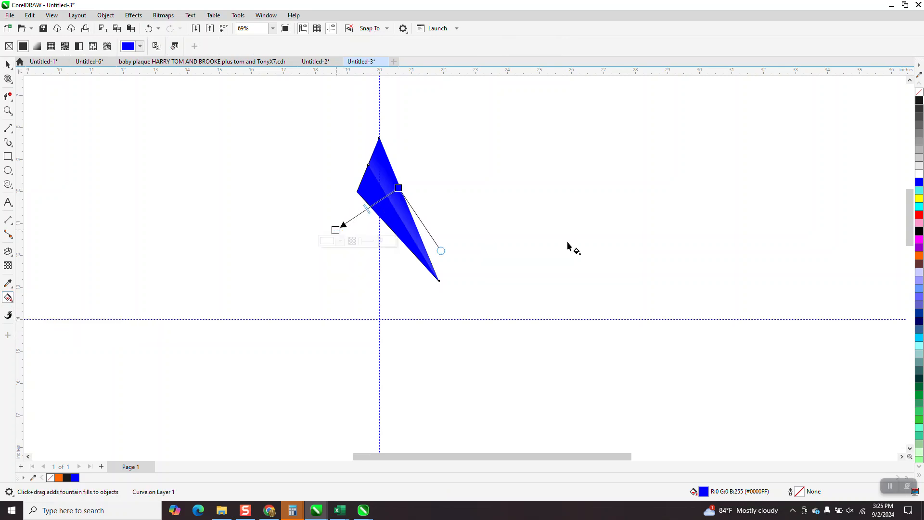
{"action": "left_click_drag", "start_coordinate": [920, 100], "coordinate": [406, 181]}
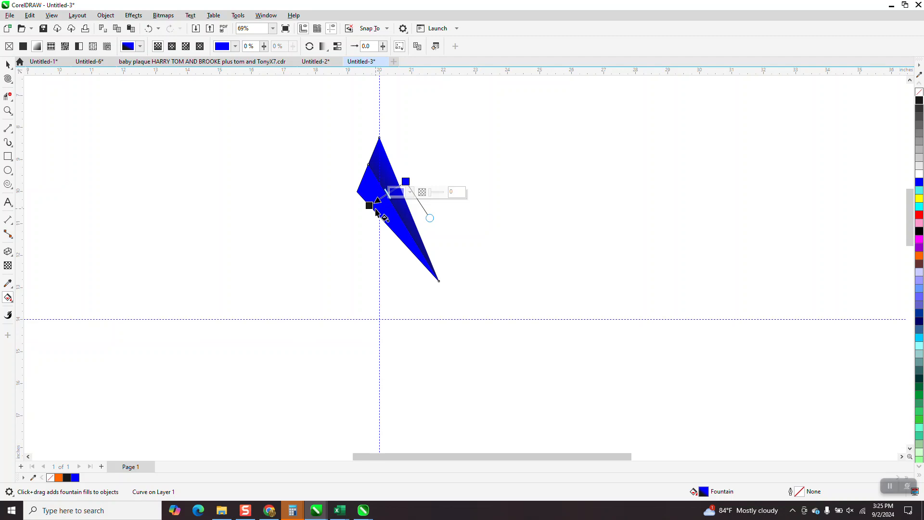
{"action": "left_click", "coordinate": [260, 191]}
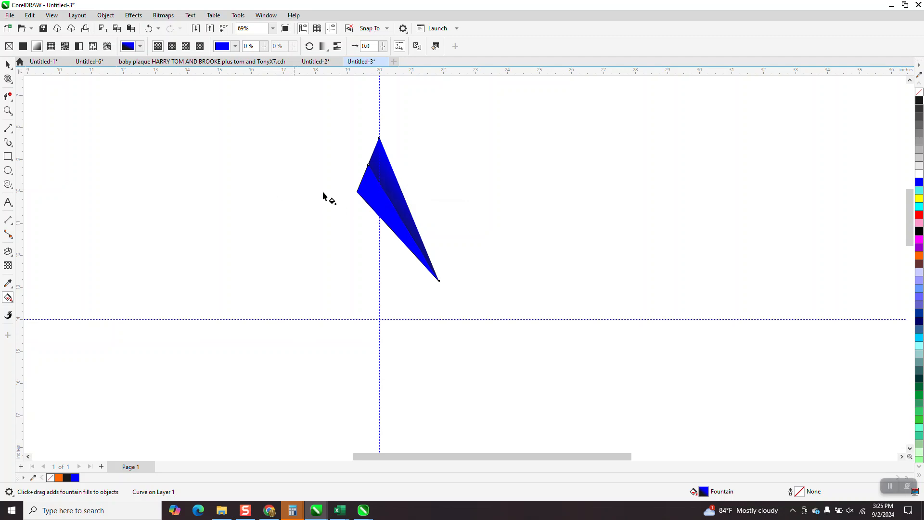
Apply a linear fountain fill to the wedge's lower-left half, from blue at its outer edge to black toward the dividing line
{"action": "left_click", "coordinate": [371, 202]}
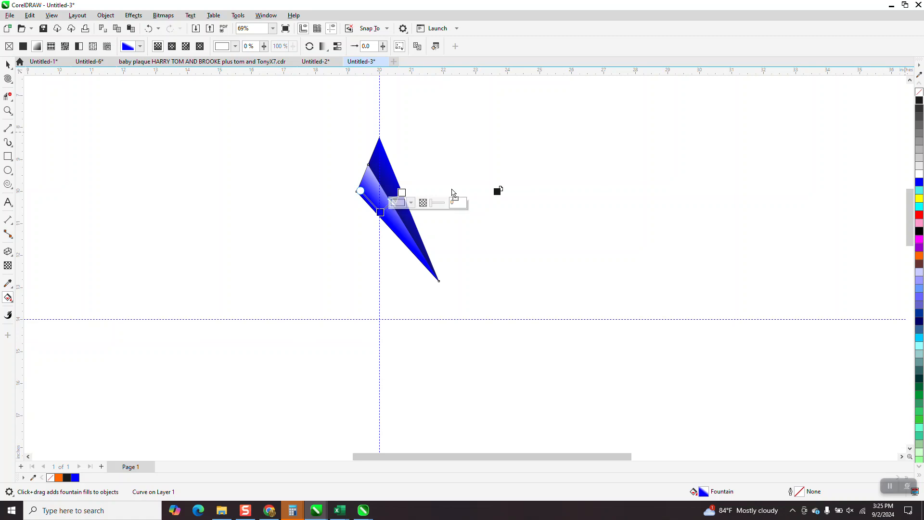
{"action": "left_click", "coordinate": [403, 193]}
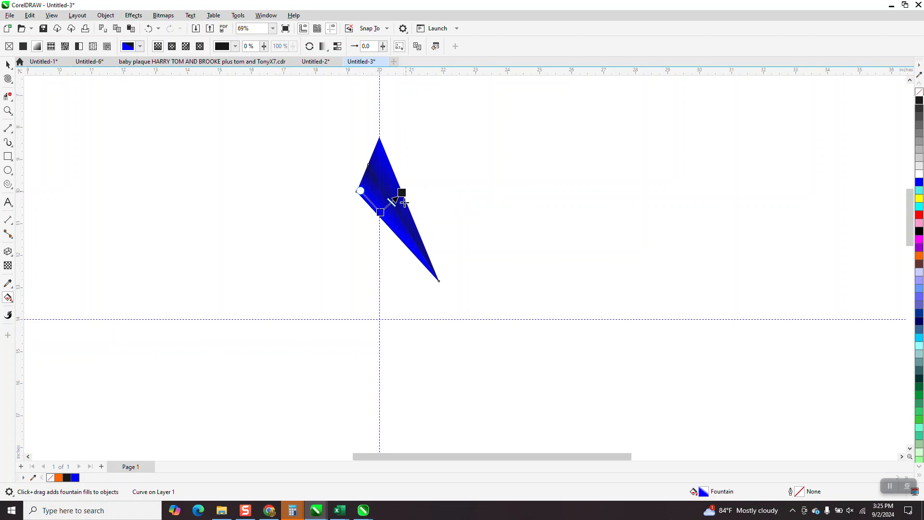
{"action": "left_click", "coordinate": [8, 65]}
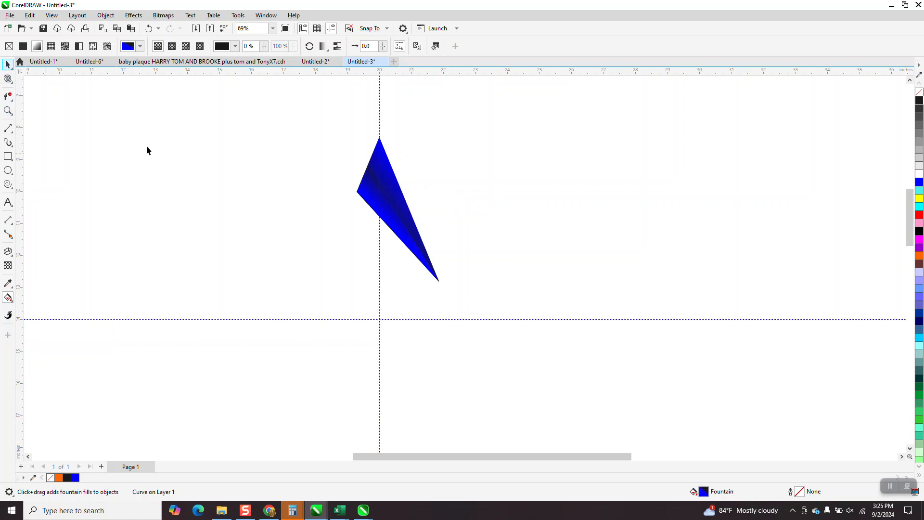
Group all the wedge pieces and place the group's rotation centre on the intersection of the guidelines
{"action": "left_click", "coordinate": [284, 196]}
{"action": "left_click_drag", "start_coordinate": [322, 122], "coordinate": [498, 312]}
{"action": "key", "text": "ctrl+g"}
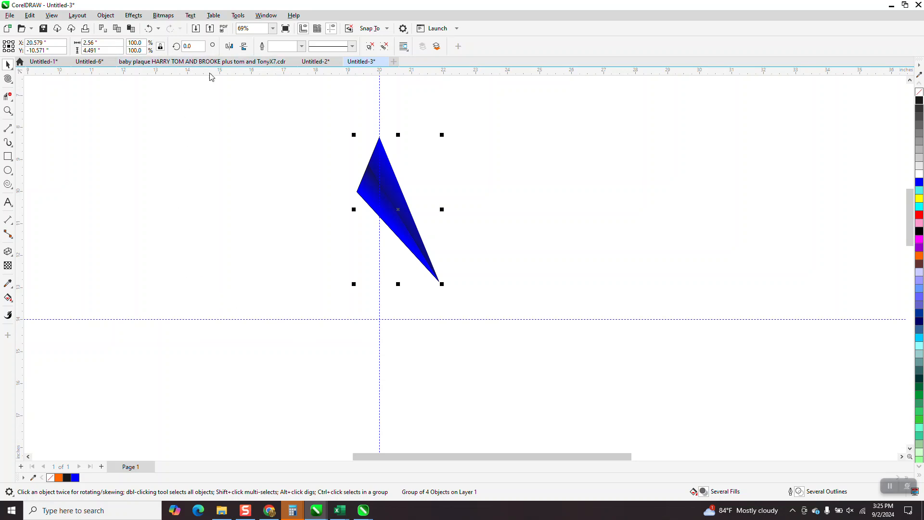
{"action": "left_click", "coordinate": [399, 211]}
{"action": "left_click_drag", "start_coordinate": [398, 210], "coordinate": [390, 317]}
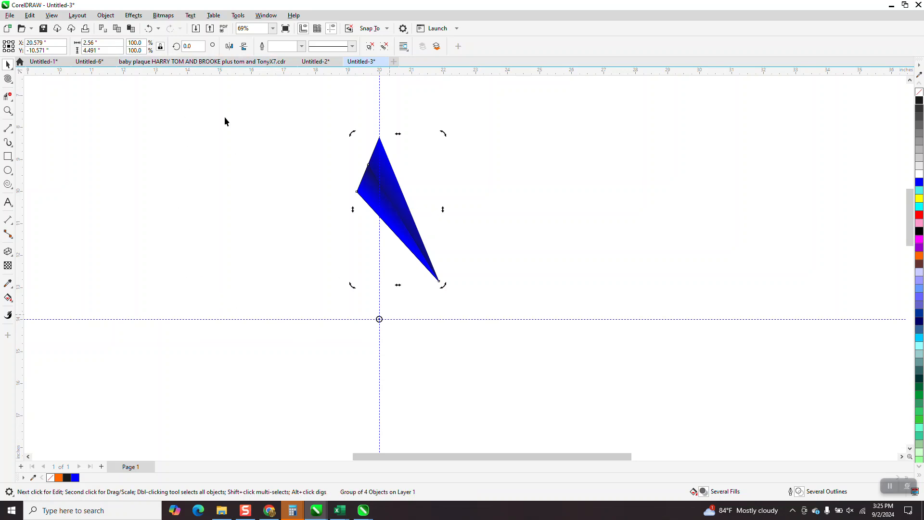
Create a copy of the wedge group rotated 20 degrees and repeat it until the ring is closed
{"action": "type", "text": "20"}
{"action": "key", "text": "Return"}
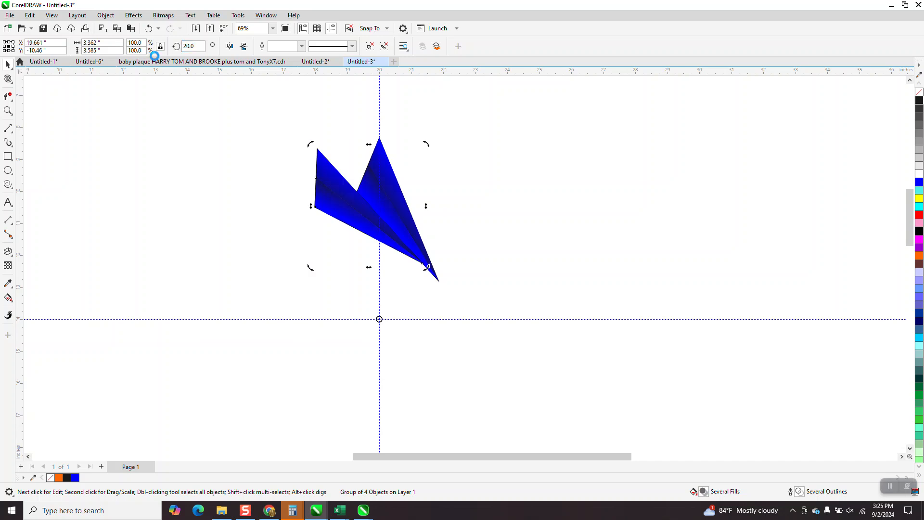
{"action": "key", "text": "ctrl+r"}
{"action": "key", "text": "ctrl+r"}
{"action": "key", "text": "ctrl+r"}
{"action": "key", "text": "ctrl+r"}
{"action": "key", "text": "ctrl+r"}
{"action": "key", "text": "ctrl+r"}
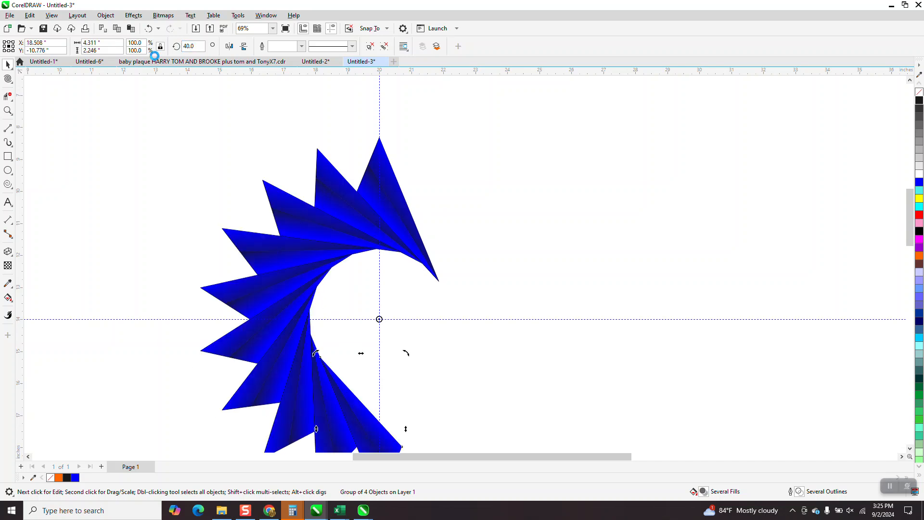
{"action": "key", "text": "ctrl+r"}
{"action": "key", "text": "ctrl+r"}
{"action": "key", "text": "ctrl+r"}
{"action": "key", "text": "ctrl+r"}
{"action": "key", "text": "ctrl+r"}
{"action": "key", "text": "ctrl+r"}
{"action": "key", "text": "ctrl+r"}
{"action": "key", "text": "ctrl+r"}
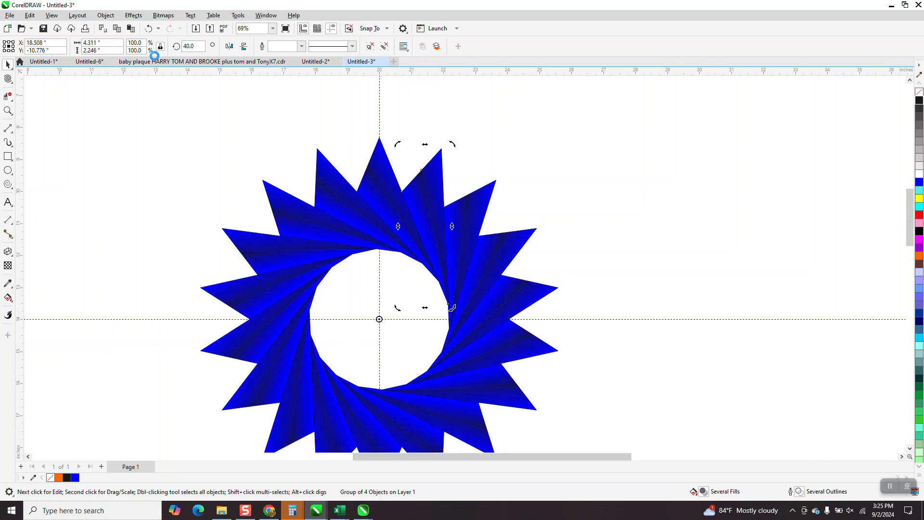
Select the whole blue star and move it 20 inches left
{"action": "left_click", "coordinate": [182, 85]}
{"action": "scroll", "coordinate": [343, 161], "scroll_direction": "down", "scroll_amount": 1}
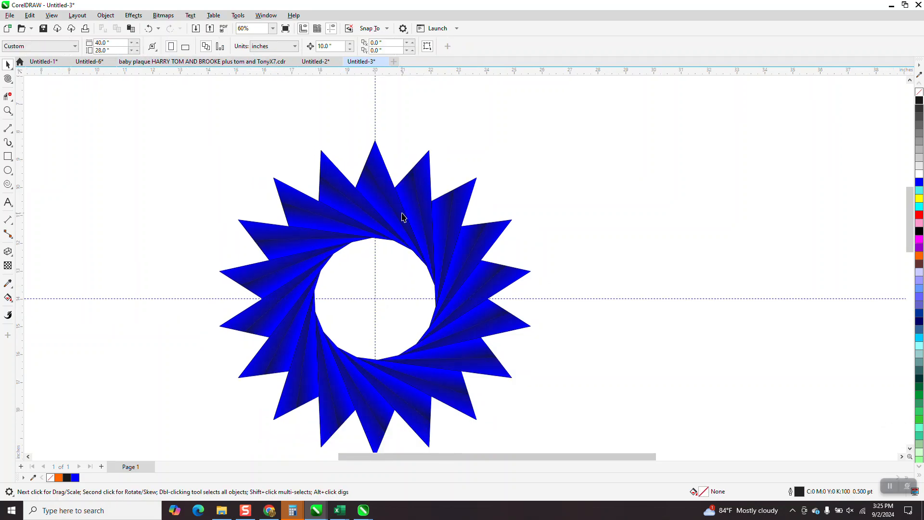
{"action": "scroll", "coordinate": [388, 212], "scroll_direction": "down", "scroll_amount": 1}
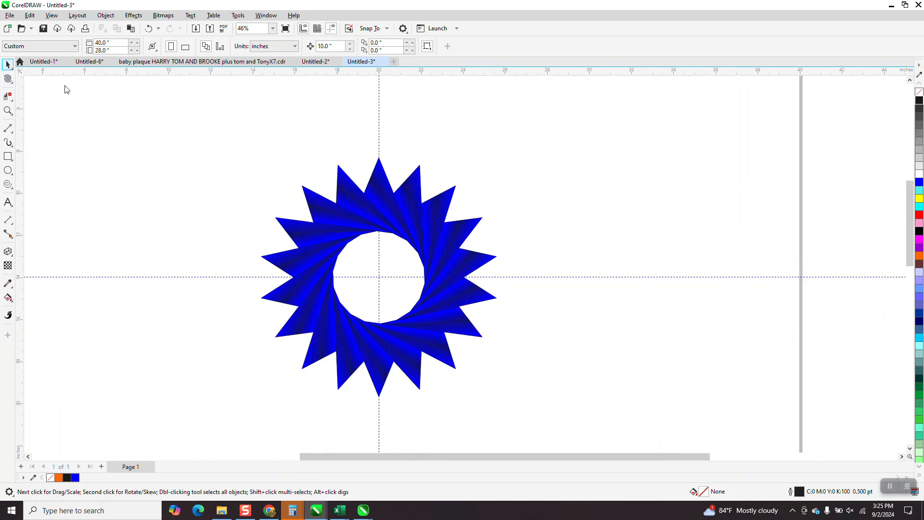
{"action": "scroll", "coordinate": [424, 200], "scroll_direction": "down", "scroll_amount": 2}
{"action": "left_click_drag", "start_coordinate": [218, 331], "coordinate": [180, 336]}
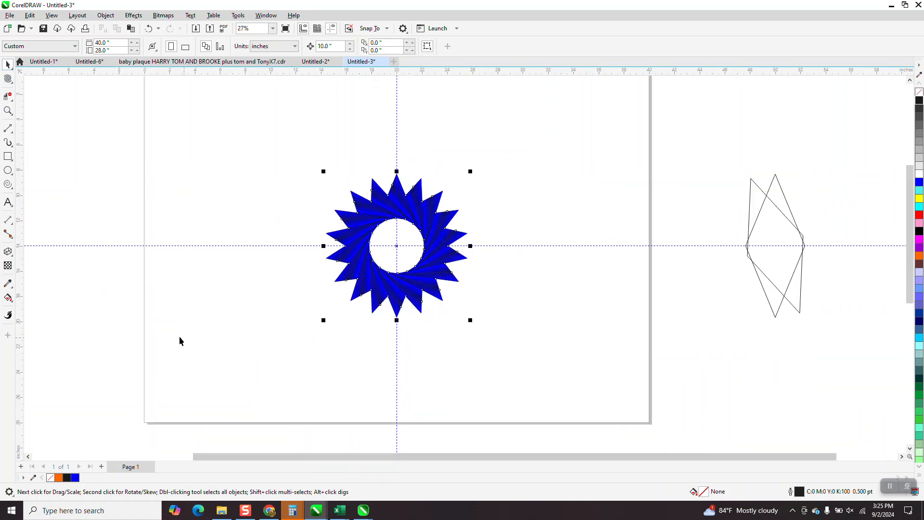
{"action": "key", "text": "Left"}
{"action": "key", "text": "Left"}
Move both outlined diamonds 30 inches left, back to the centre of the page
{"action": "left_click_drag", "start_coordinate": [698, 149], "coordinate": [838, 330]}
{"action": "key", "text": "Left"}
{"action": "key", "text": "Left"}
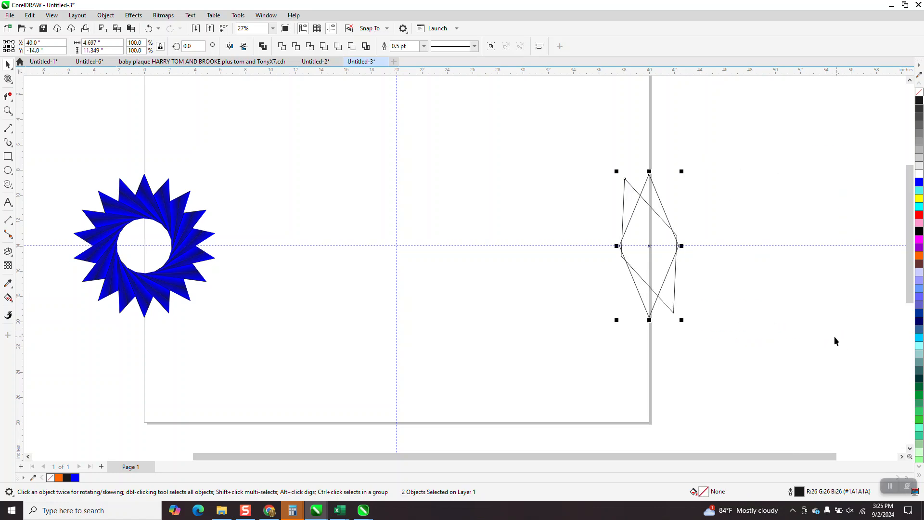
{"action": "key", "text": "Left"}
{"action": "scroll", "coordinate": [562, 345], "scroll_direction": "down", "scroll_amount": 4}
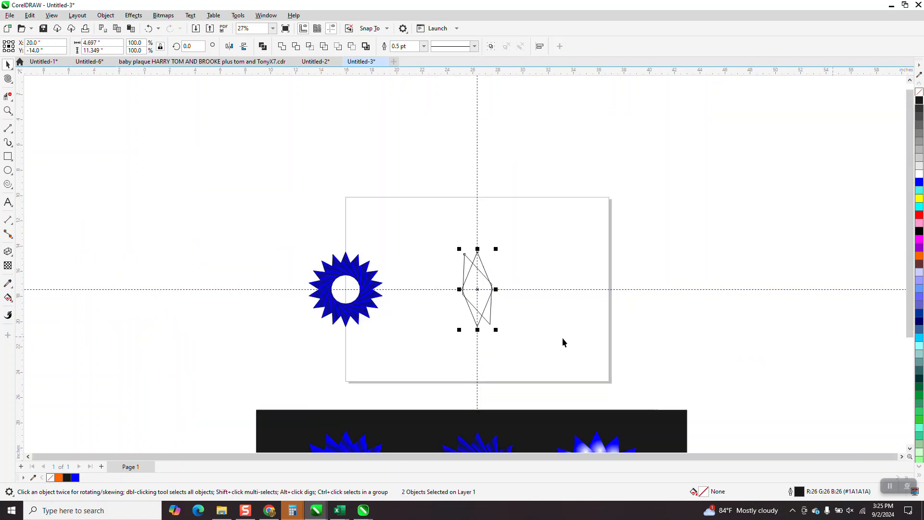
Set the tilted diamond's rotation angle to 22.5 degrees
{"action": "left_click", "coordinate": [8, 110]}
{"action": "left_click_drag", "start_coordinate": [529, 379], "coordinate": [624, 433]}
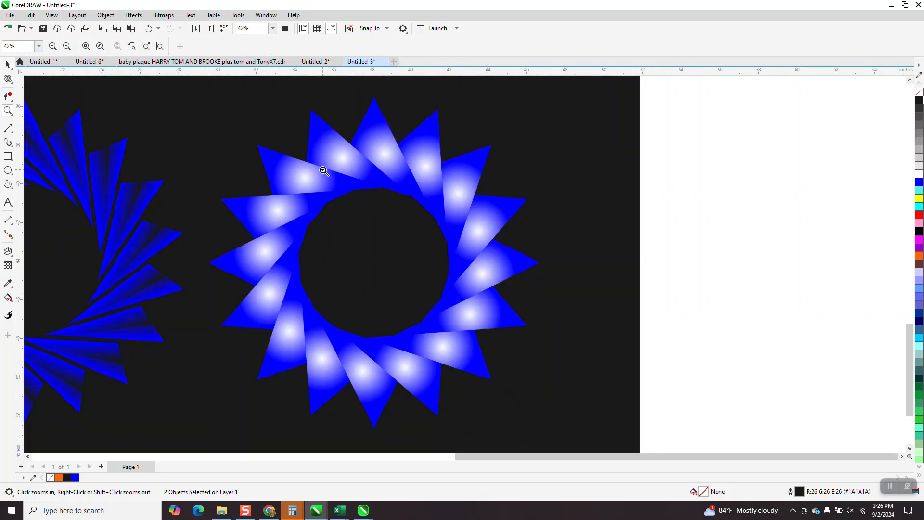
{"action": "right_click", "coordinate": [541, 225]}
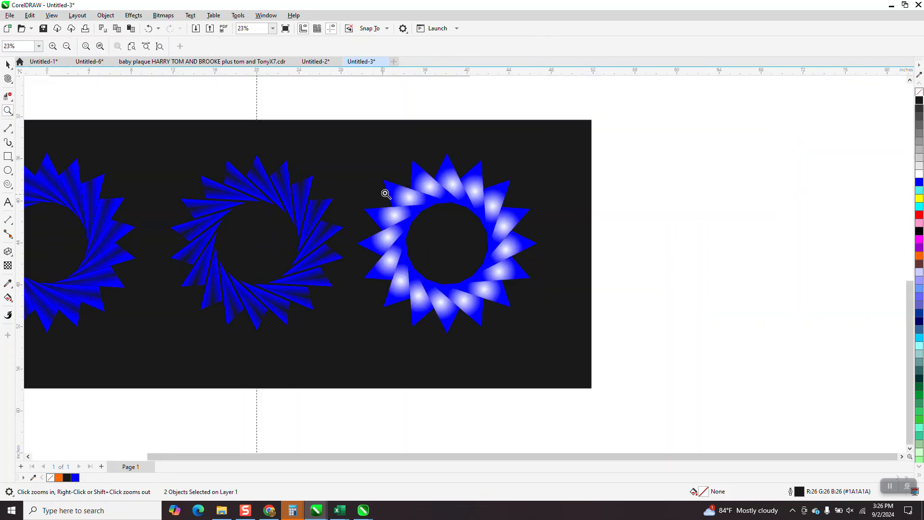
{"action": "right_click", "coordinate": [425, 201]}
{"action": "right_click", "coordinate": [512, 240]}
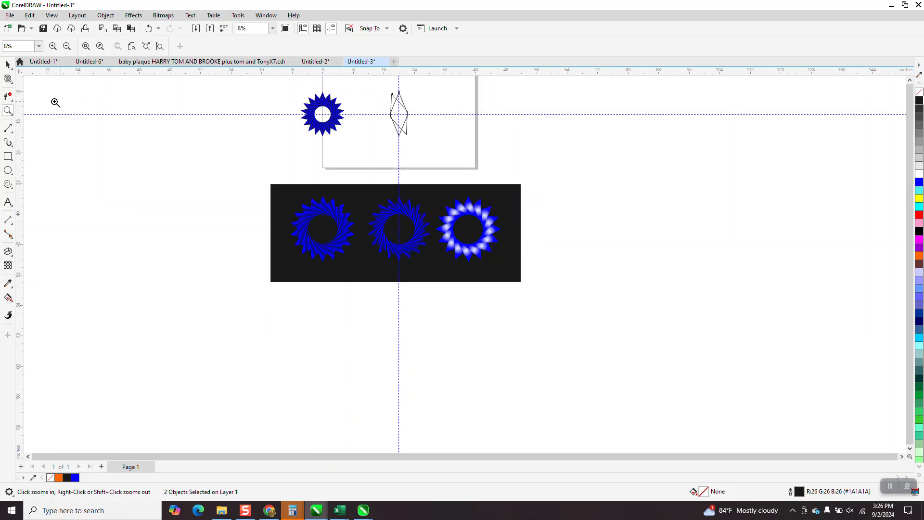
{"action": "left_click_drag", "start_coordinate": [379, 82], "coordinate": [474, 167]}
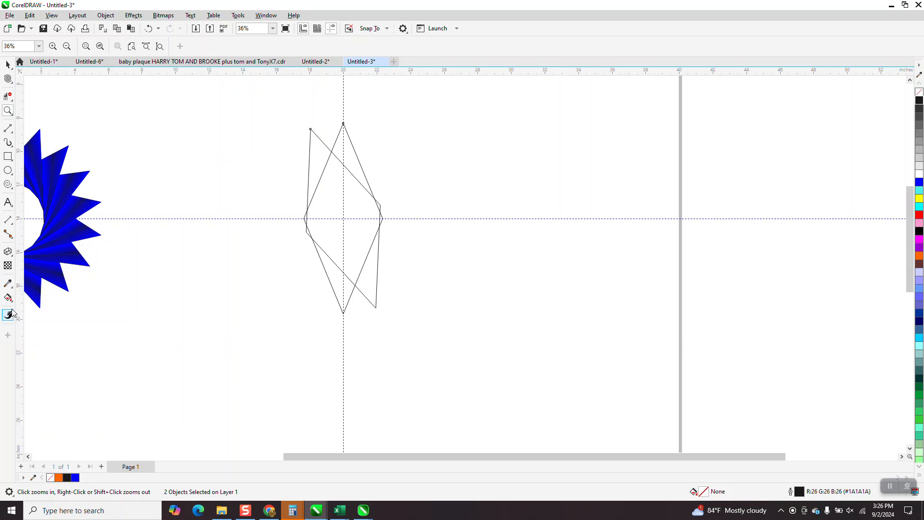
{"action": "left_click", "coordinate": [7, 65]}
{"action": "left_click", "coordinate": [311, 135]}
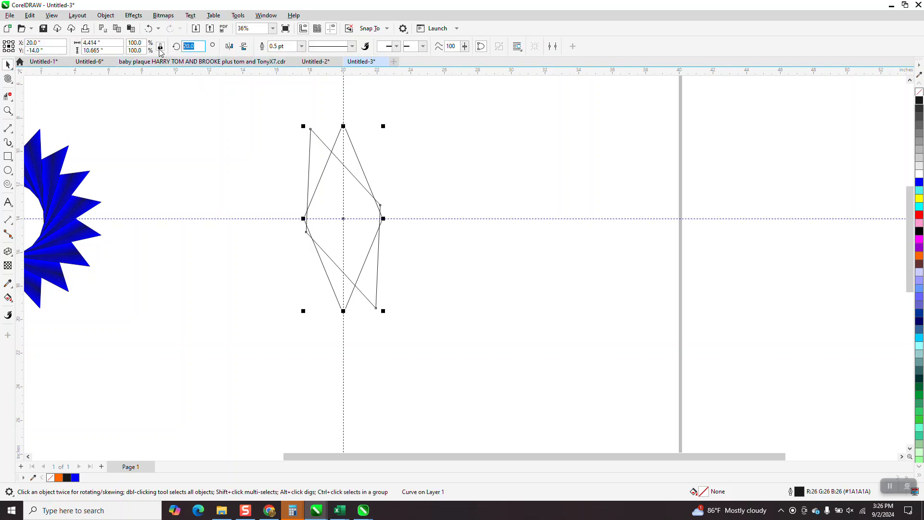
{"action": "type", "text": "22.5"}
{"action": "key", "text": "Return"}
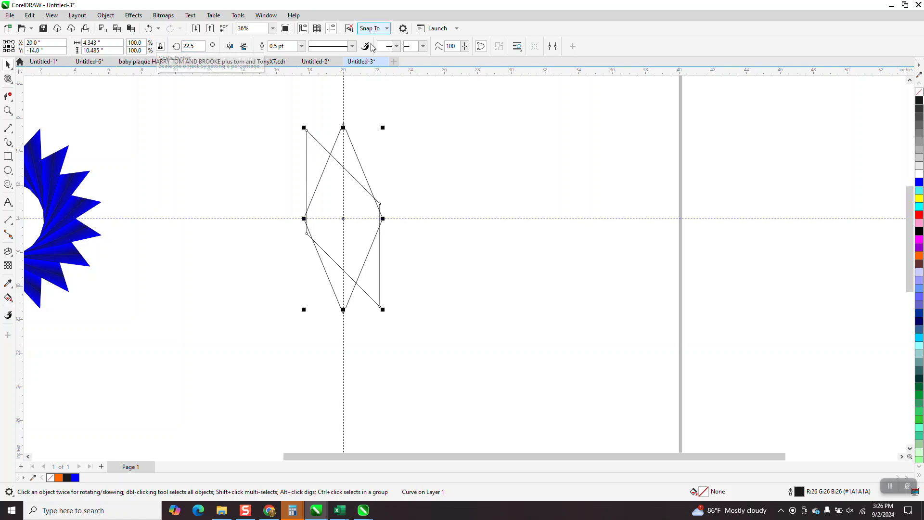
Smart Fill the upper-right wedge between the diamonds in blue without outline and move it 10 inches right
{"action": "left_click", "coordinate": [8, 298]}
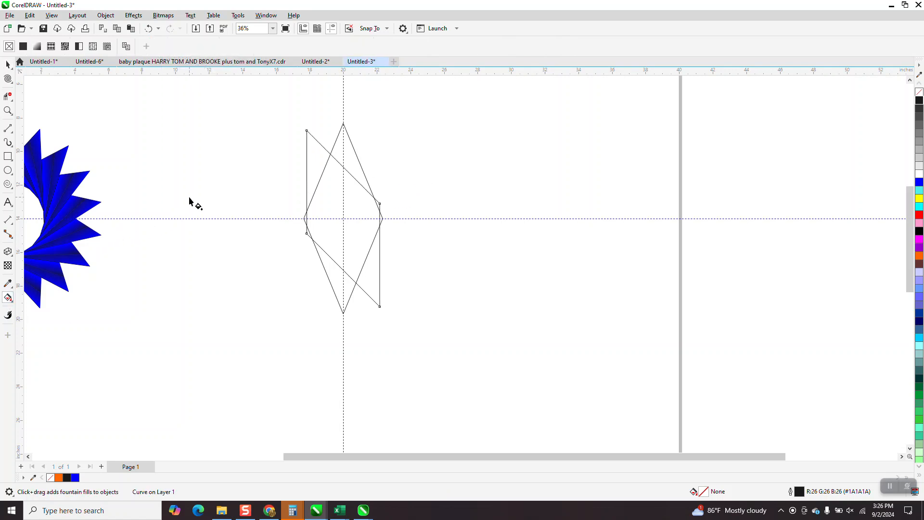
{"action": "left_click", "coordinate": [350, 160]}
{"action": "key", "text": "Right"}
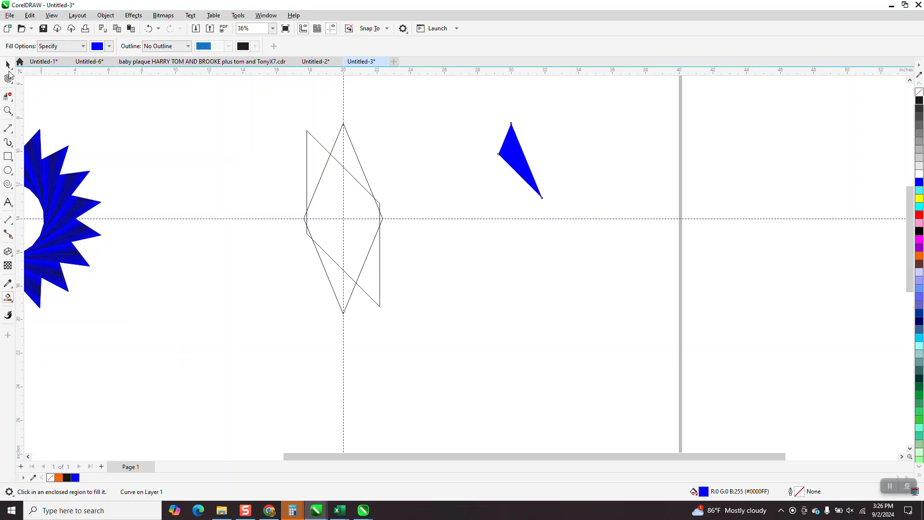
Move the tilted diamond 30 inches right and the upright diamond 40 inches right, both off the page
{"action": "left_click_drag", "start_coordinate": [261, 126], "coordinate": [458, 308]}
{"action": "key", "text": "Right"}
{"action": "key", "text": "Right"}
{"action": "key", "text": "Right"}
{"action": "left_click", "coordinate": [371, 220]}
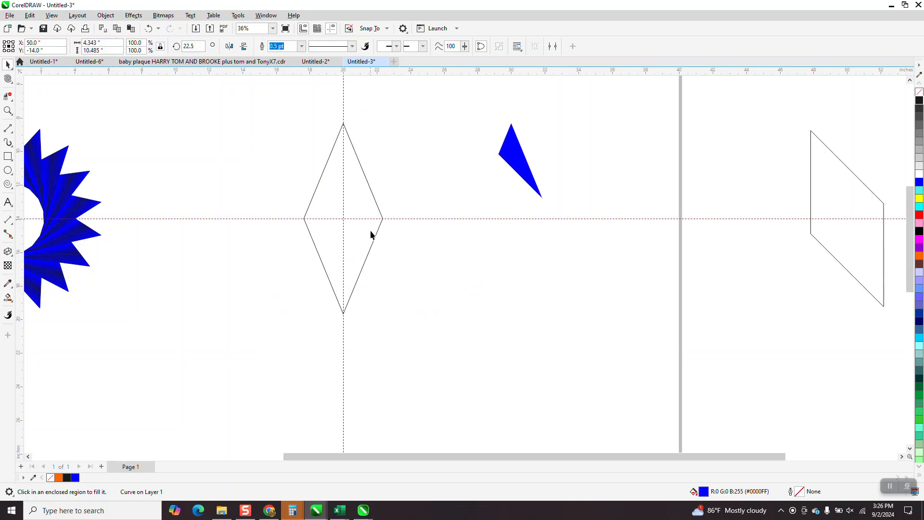
{"action": "left_click", "coordinate": [377, 234]}
{"action": "key", "text": "Right"}
{"action": "key", "text": "Right"}
{"action": "key", "text": "Right"}
{"action": "key", "text": "Right"}
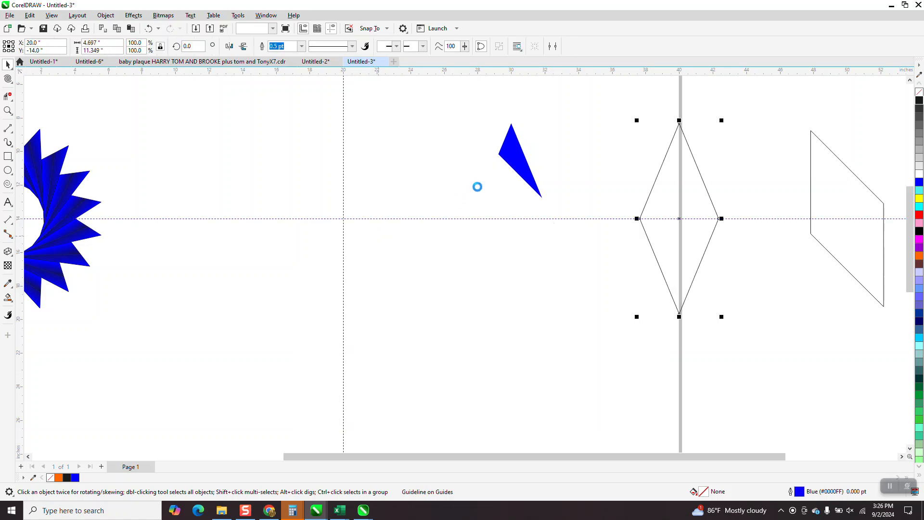
Return the blue wedge 10 inches left and give it a black outline without fill
{"action": "left_click", "coordinate": [506, 158]}
{"action": "key", "text": "Left"}
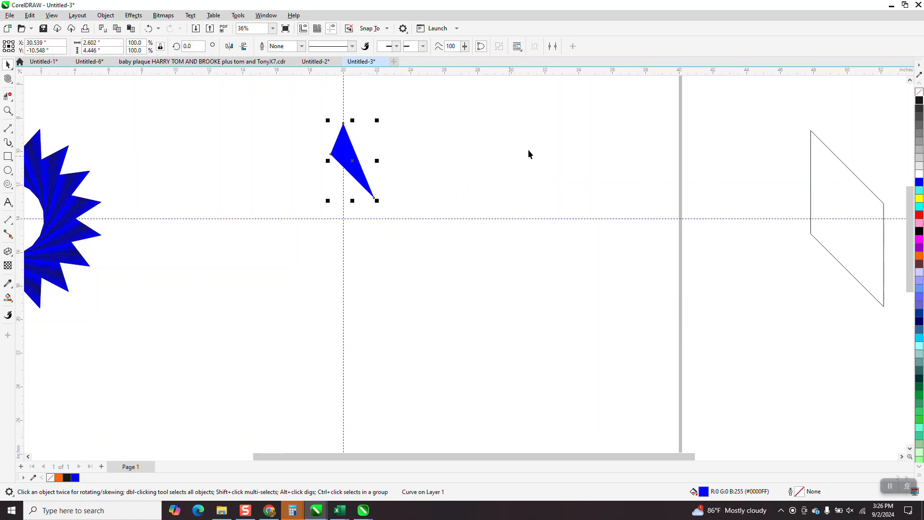
{"action": "left_click", "coordinate": [920, 92]}
{"action": "right_click", "coordinate": [920, 100]}
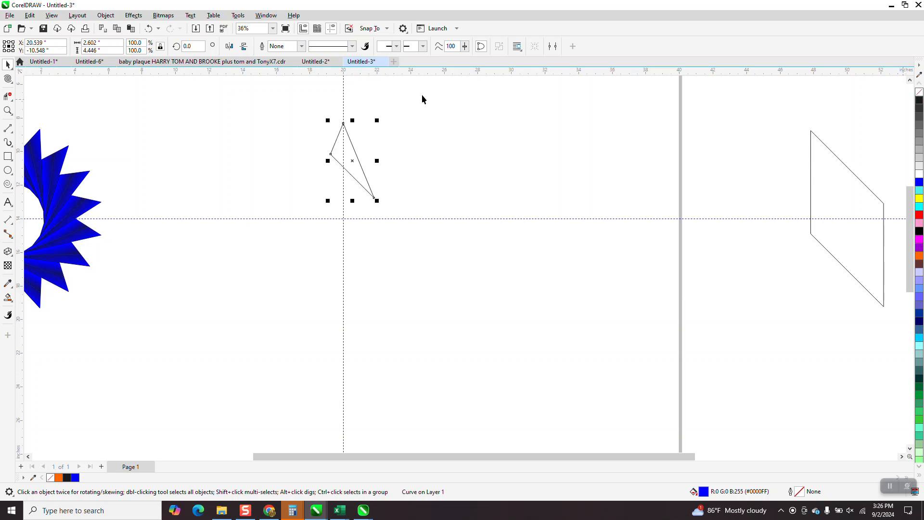
Apply an inside contour to the outlined wedge with 1 step and a 0.1-inch offset
{"action": "left_click", "coordinate": [137, 18]}
{"action": "left_click", "coordinate": [150, 237]}
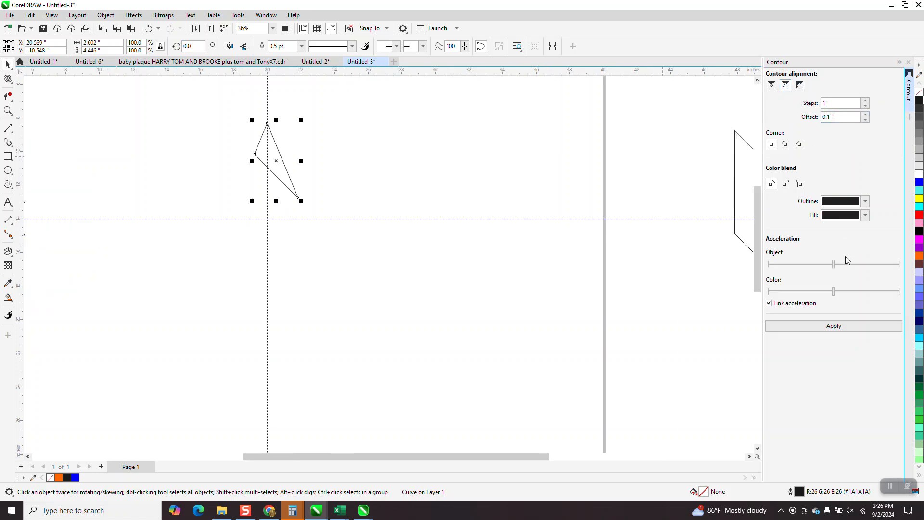
{"action": "left_click", "coordinate": [836, 326]}
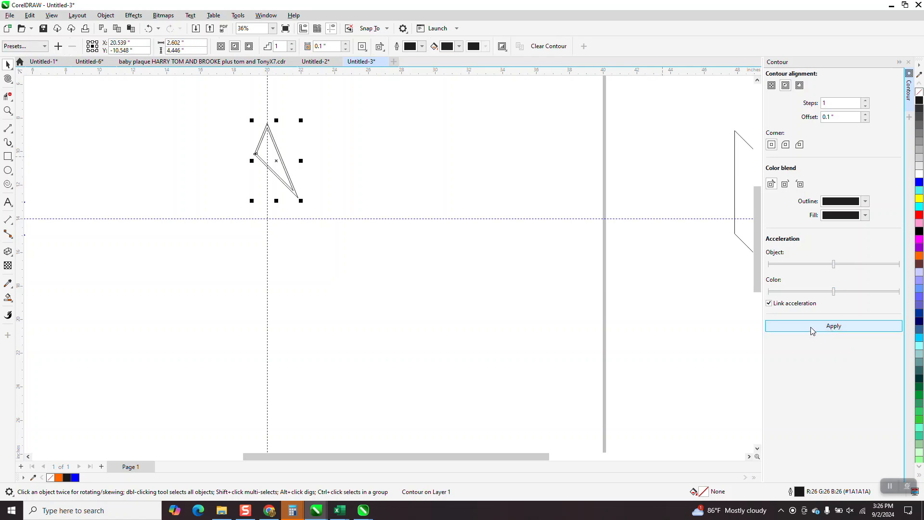
{"action": "left_click", "coordinate": [8, 110]}
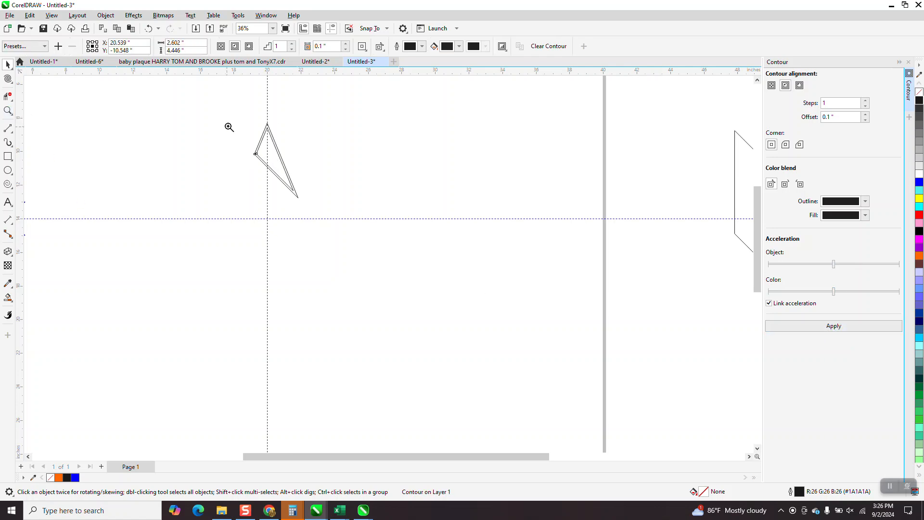
{"action": "left_click", "coordinate": [295, 184]}
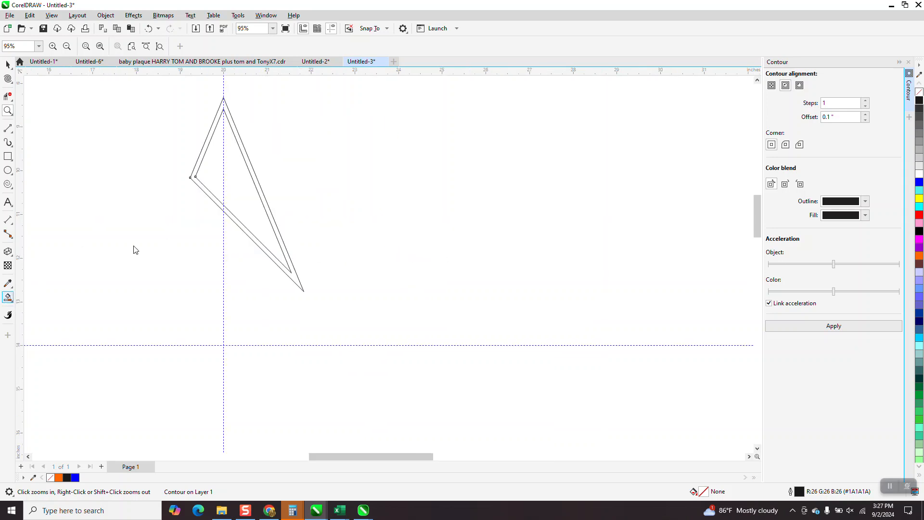
Smart Fill the inner contour shape of the wedge in blue without outline and move it 10 inches right
{"action": "left_click", "coordinate": [8, 297]}
{"action": "left_click", "coordinate": [239, 189]}
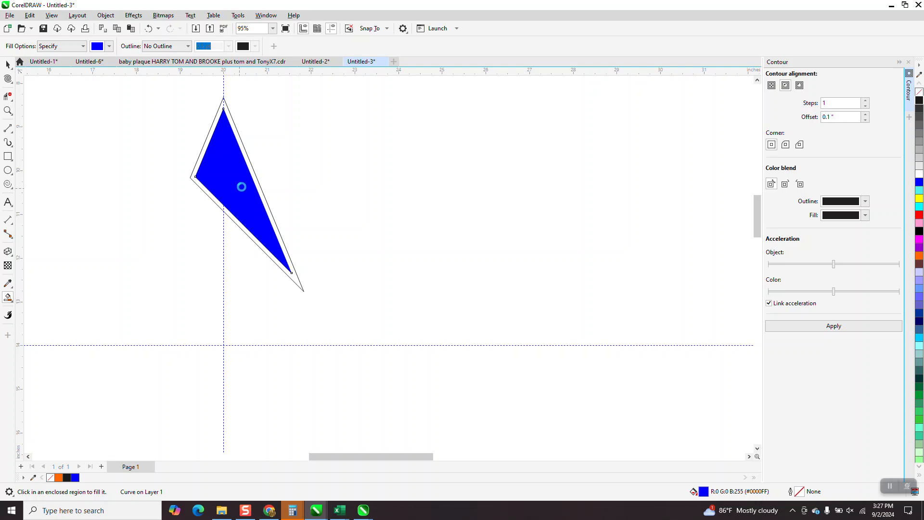
{"action": "key", "text": "Right"}
Delete the outlined wedge with its contour and move the blue inset wedge back 10 inches left
{"action": "left_click", "coordinate": [8, 64]}
{"action": "left_click_drag", "start_coordinate": [141, 90], "coordinate": [387, 307]}
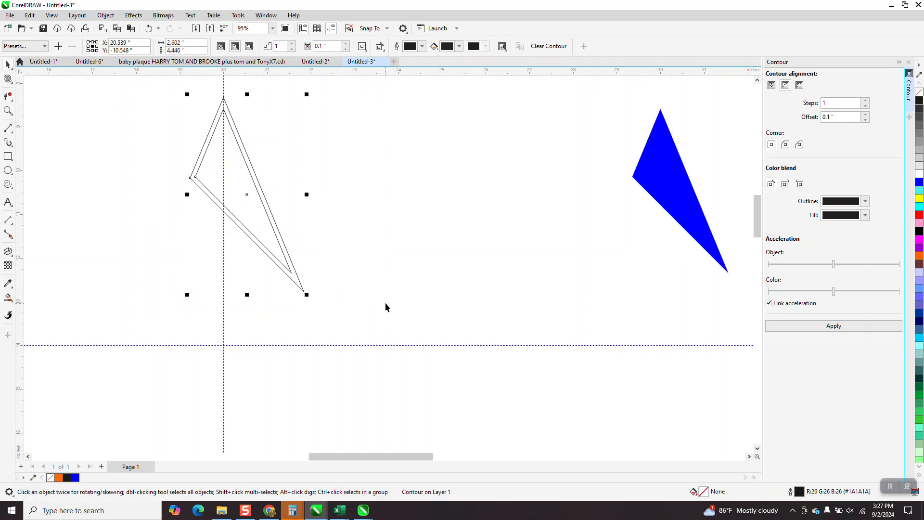
{"action": "key", "text": "Delete"}
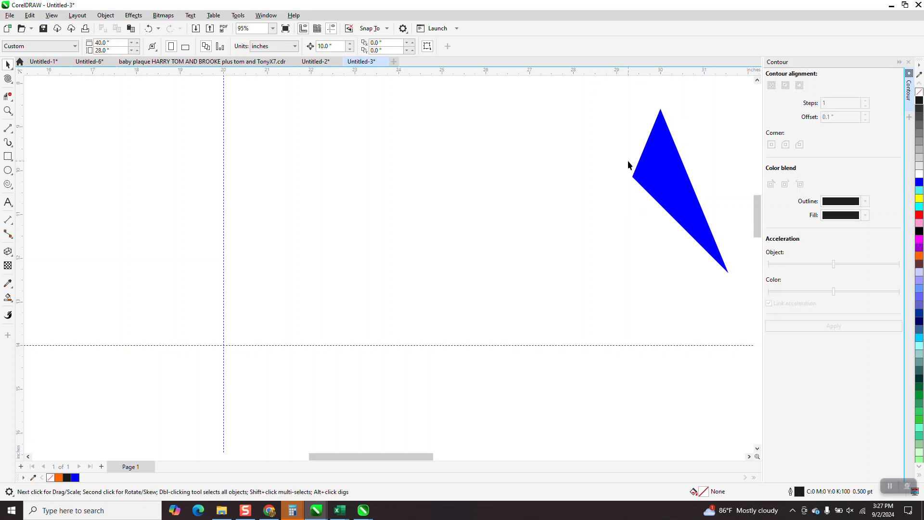
{"action": "left_click", "coordinate": [651, 178]}
{"action": "key", "text": "Left"}
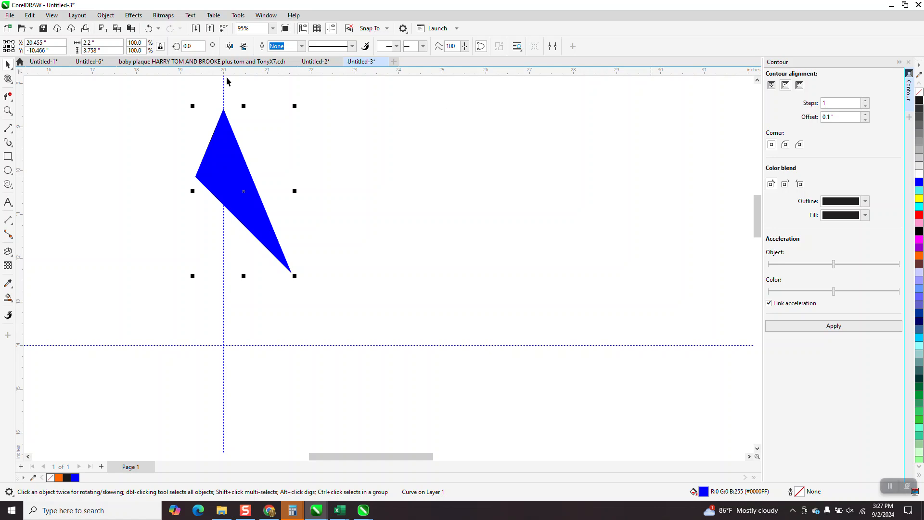
Create copies of the blue wedge rotated by 22.5° around the guideline intersection, repeating until the ring is complete
{"action": "type", "text": "22"}
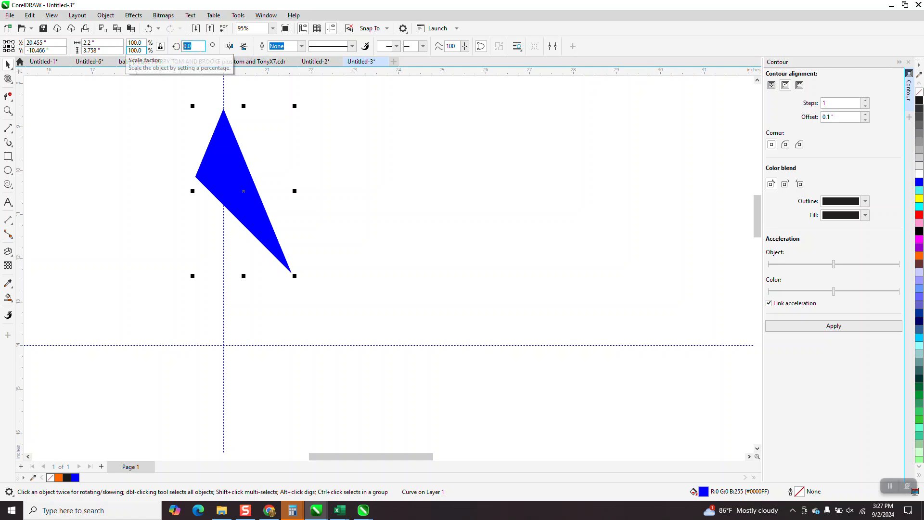
{"action": "type", "text": ".5"}
{"action": "key", "text": "Return"}
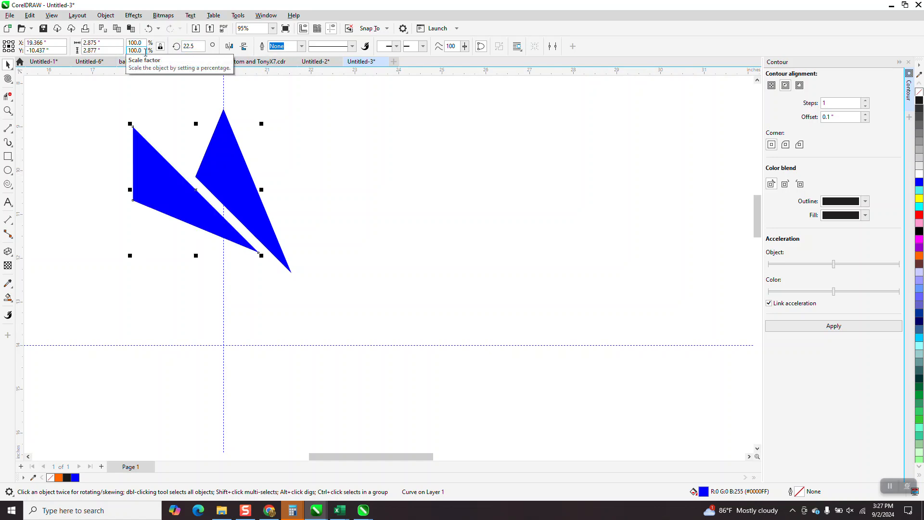
{"action": "key", "text": "ctrl+r"}
{"action": "key", "text": "ctrl+r"}
{"action": "key", "text": "ctrl+r"}
{"action": "key", "text": "ctrl+r"}
{"action": "key", "text": "ctrl+r"}
{"action": "key", "text": "ctrl+r"}
{"action": "key", "text": "ctrl+r"}
{"action": "key", "text": "ctrl+r"}
{"action": "key", "text": "ctrl+r"}
{"action": "key", "text": "ctrl+r"}
{"action": "key", "text": "ctrl+r"}
{"action": "key", "text": "ctrl+r"}
{"action": "key", "text": "ctrl+r"}
{"action": "key", "text": "ctrl+r"}
{"action": "scroll", "coordinate": [337, 193], "scroll_direction": "down", "scroll_amount": 2}
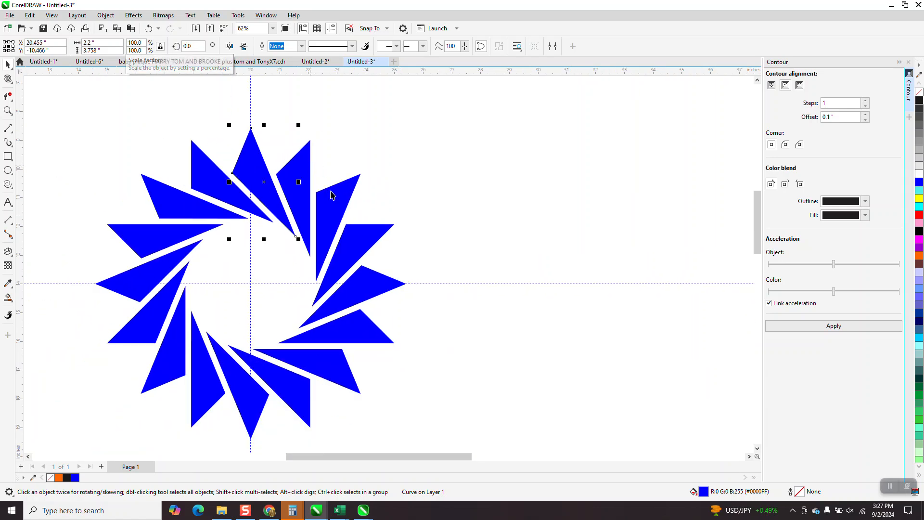
Delete all the rotated blue wedges of the ring, keeping only the upright one at the top
{"action": "left_click", "coordinate": [297, 170]}
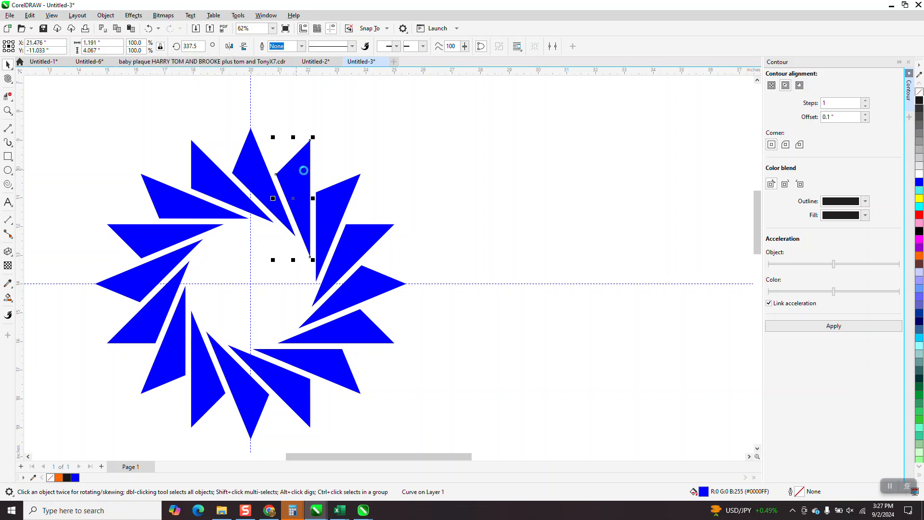
{"action": "left_click", "coordinate": [336, 181]}
{"action": "left_click", "coordinate": [344, 206]}
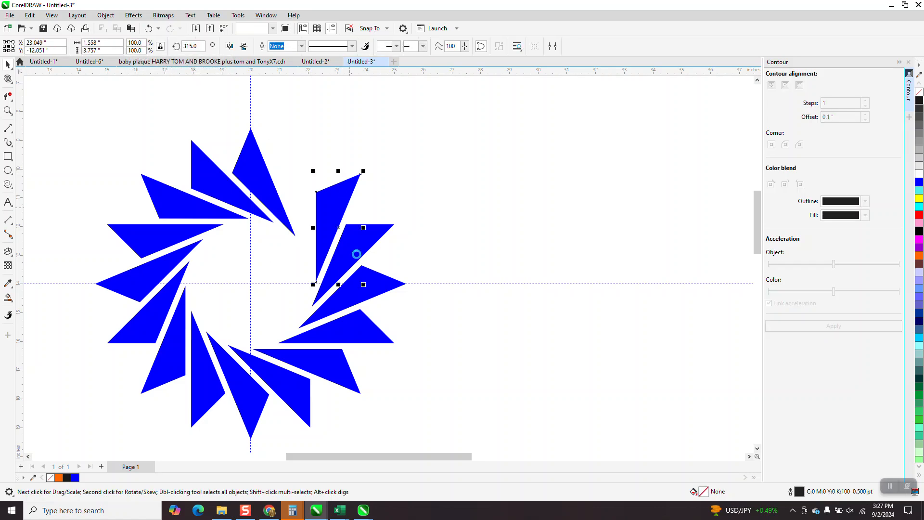
{"action": "key", "text": "Delete"}
{"action": "left_click", "coordinate": [216, 192]}
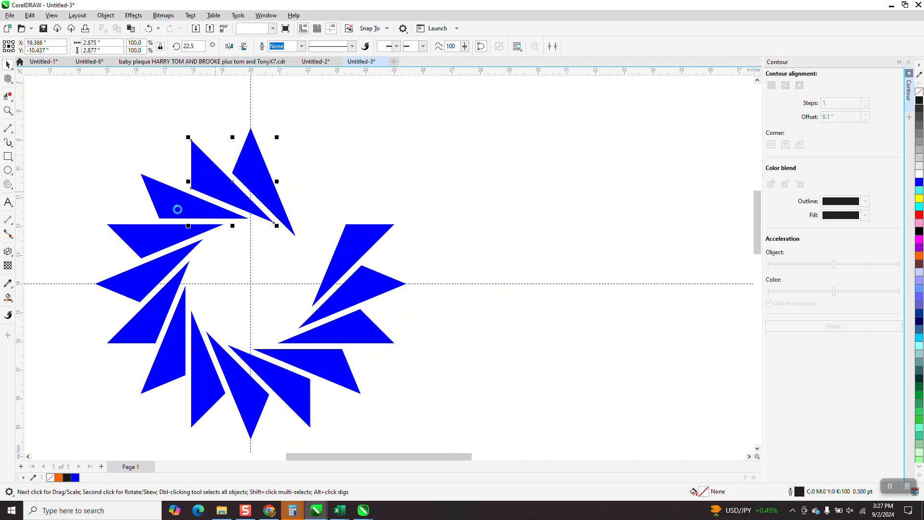
{"action": "key", "text": "Delete"}
{"action": "left_click", "coordinate": [178, 209]}
{"action": "key", "text": "Delete"}
{"action": "left_click_drag", "start_coordinate": [78, 219], "coordinate": [504, 438]}
{"action": "key", "text": "Delete"}
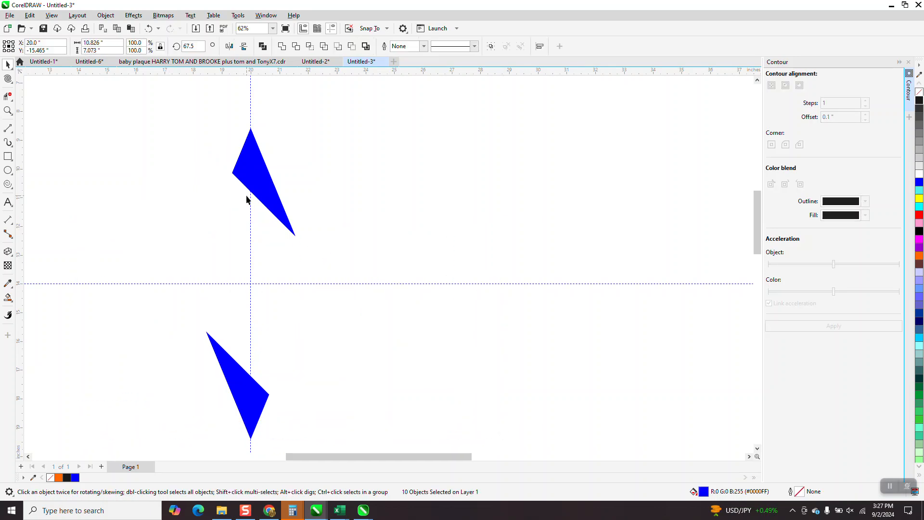
{"action": "left_click", "coordinate": [255, 409]}
{"action": "key", "text": "Delete"}
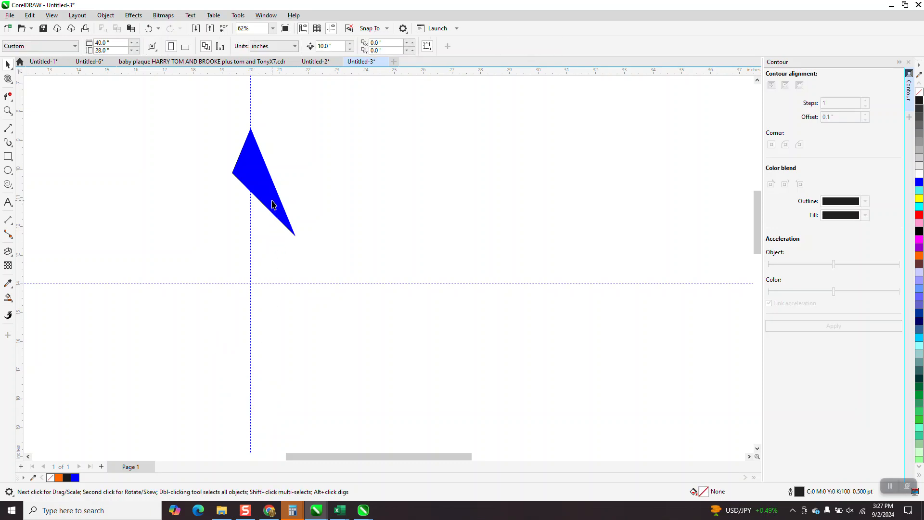
Apply an elliptical fountain fill to the remaining wedge, with a white center in the wedge's middle fading to blue
{"action": "left_click", "coordinate": [272, 204]}
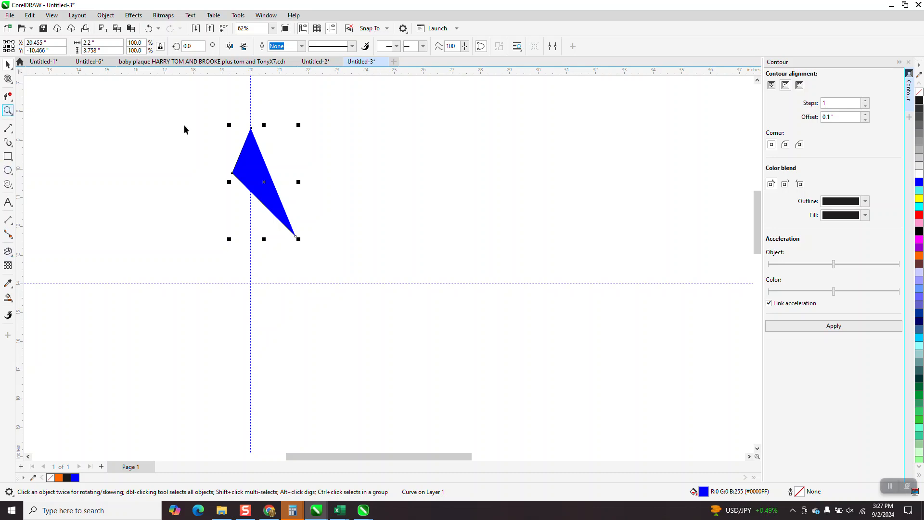
{"action": "left_click_drag", "start_coordinate": [203, 113], "coordinate": [398, 301]}
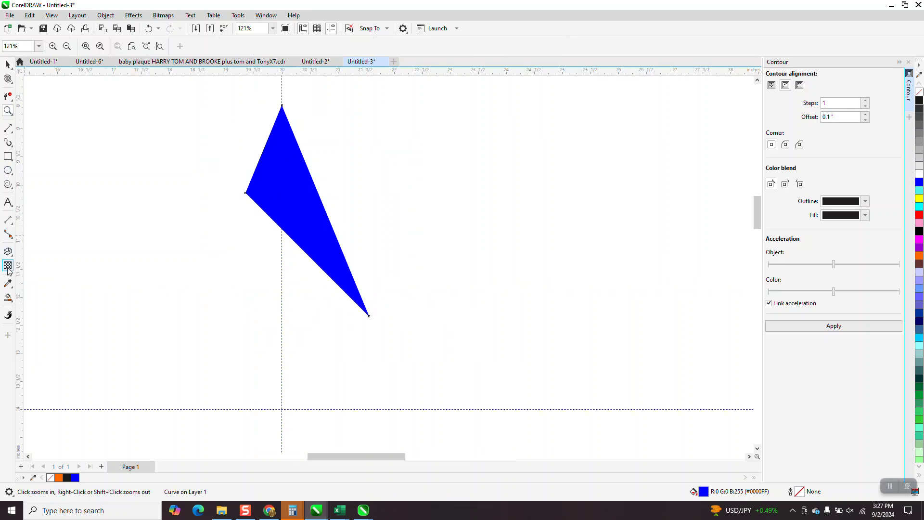
{"action": "key", "text": "g"}
{"action": "left_click_drag", "start_coordinate": [297, 219], "coordinate": [341, 180]}
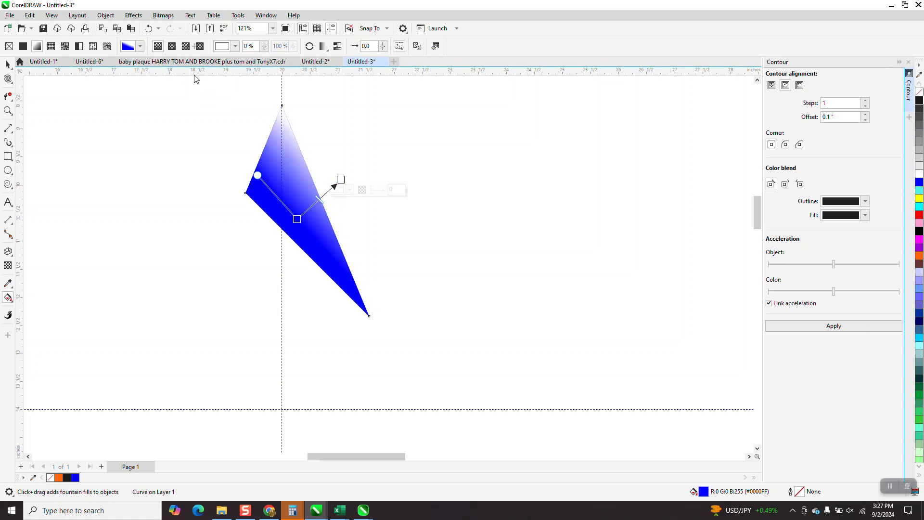
{"action": "left_click", "coordinate": [172, 46]}
{"action": "left_click_drag", "start_coordinate": [317, 200], "coordinate": [302, 207]}
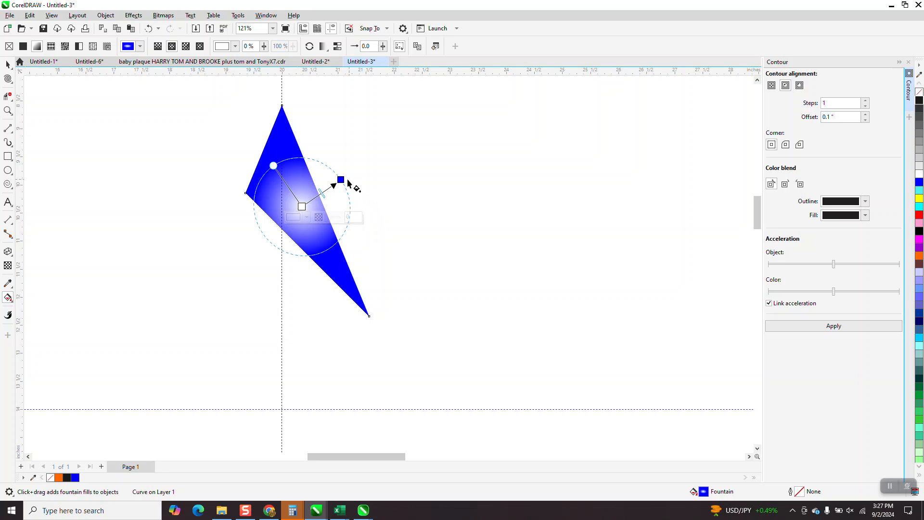
{"action": "left_click_drag", "start_coordinate": [345, 178], "coordinate": [340, 182]}
{"action": "left_click", "coordinate": [7, 65]}
{"action": "scroll", "coordinate": [305, 163], "scroll_direction": "down", "scroll_amount": 2}
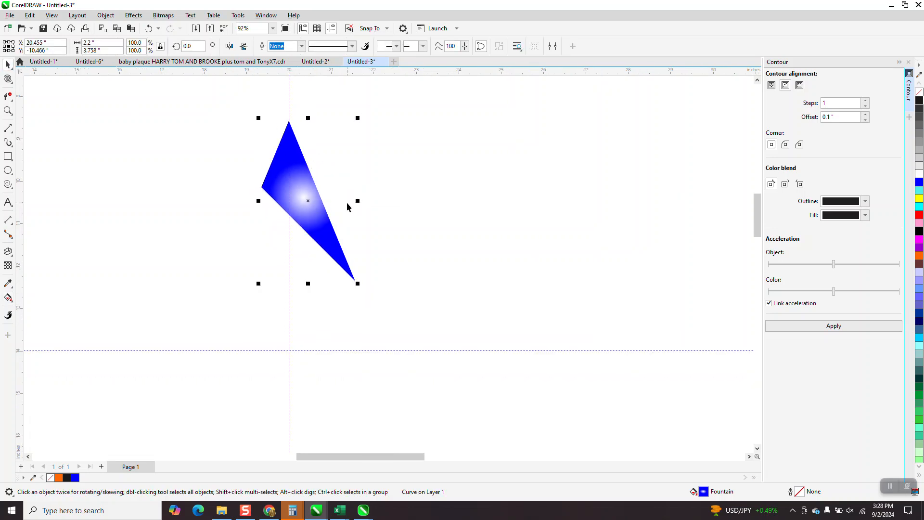
Repeat the fountain-filled wedge in 22.5° rotated copies around the guideline intersection to form a full ring
{"action": "left_click", "coordinate": [188, 47]}
{"action": "type", "text": "22.5"}
{"action": "key", "text": "Return"}
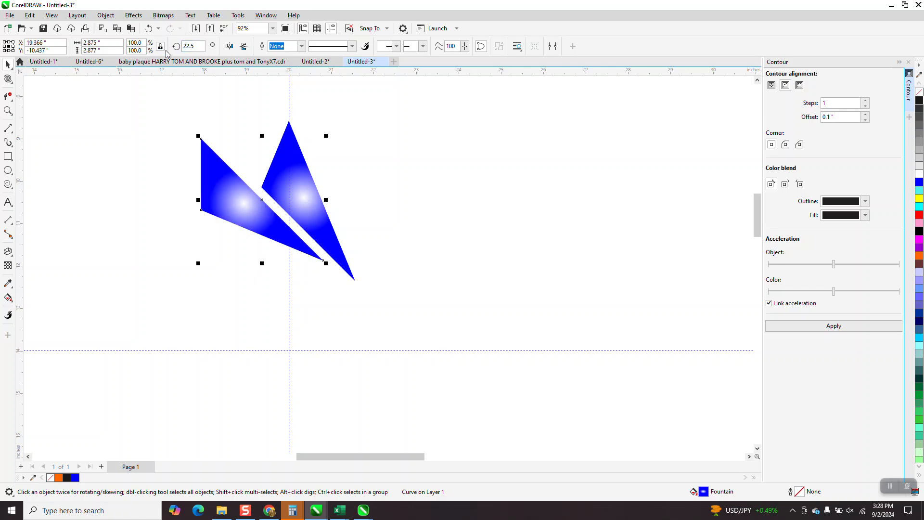
{"action": "key", "text": "ctrl+r"}
{"action": "key", "text": "ctrl+r"}
{"action": "key", "text": "ctrl+r"}
{"action": "key", "text": "ctrl+r"}
{"action": "key", "text": "ctrl+r"}
{"action": "key", "text": "ctrl+r"}
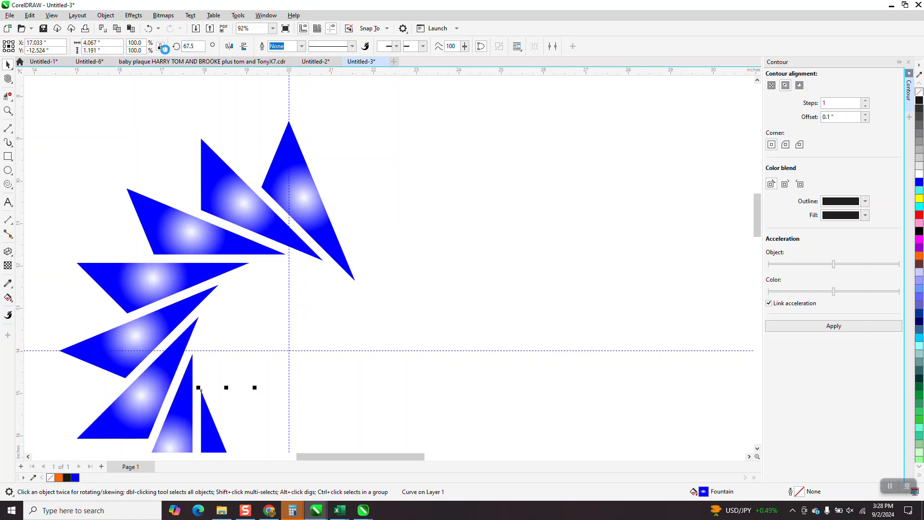
{"action": "key", "text": "ctrl+r"}
{"action": "key", "text": "ctrl+r"}
{"action": "key", "text": "ctrl+r"}
{"action": "key", "text": "ctrl+r"}
{"action": "key", "text": "ctrl+r"}
{"action": "key", "text": "ctrl+r"}
{"action": "key", "text": "ctrl+r"}
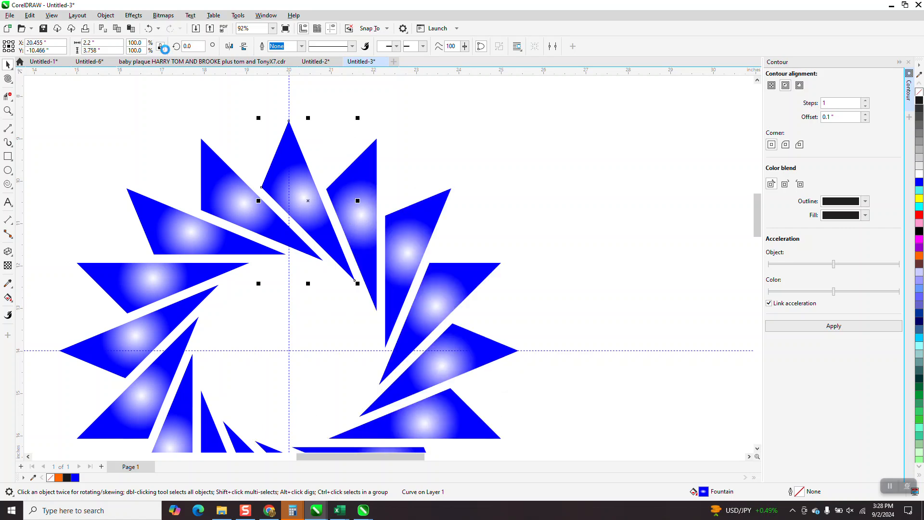
{"action": "left_click", "coordinate": [262, 116]}
{"action": "scroll", "coordinate": [466, 210], "scroll_direction": "down", "scroll_amount": 3}
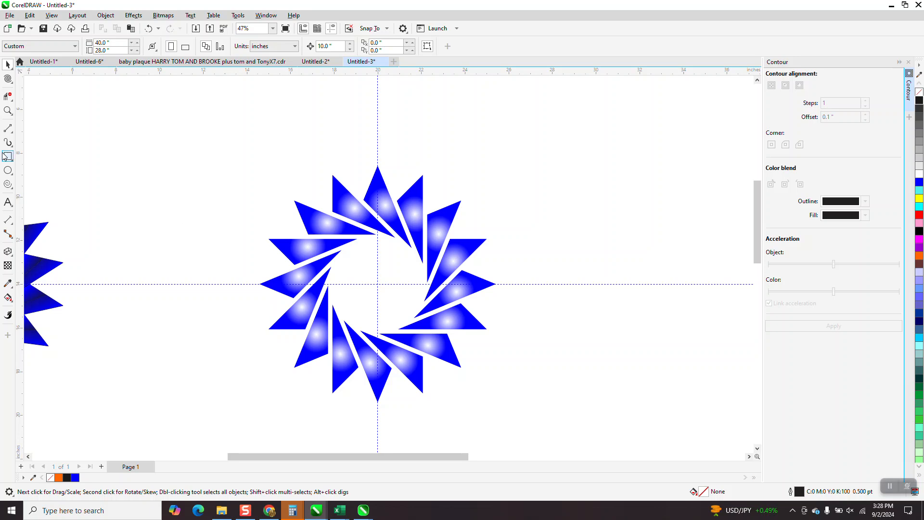
Draw a rectangle about 14 by 11 inches over the wedge ring and fill it black
{"action": "mouse_move", "coordinate": [236, 168]}
{"action": "left_mouse_down"}
{"action": "mouse_move", "coordinate": [496, 330]}
{"action": "mouse_move", "coordinate": [540, 408]}
{"action": "left_mouse_up"}
{"action": "left_click", "coordinate": [919, 99]}
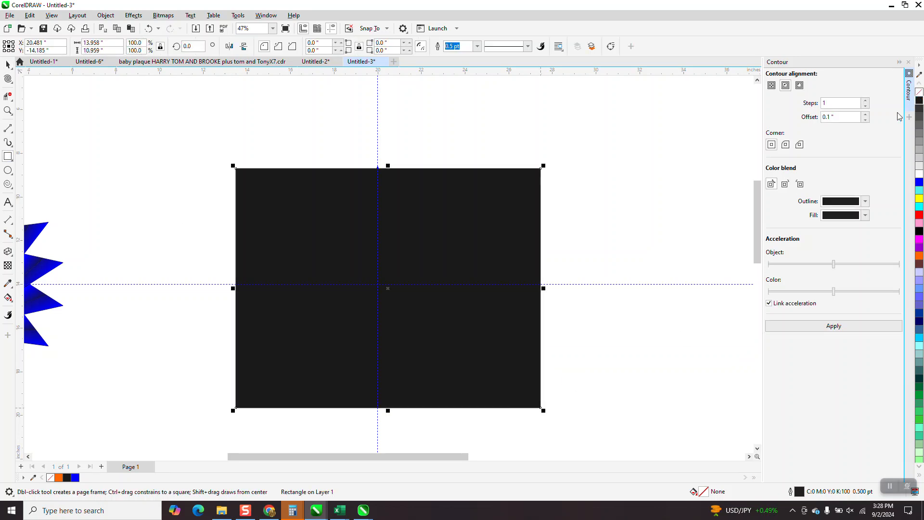
Send the black rectangle to the back of the page and deselect it
{"action": "left_click", "coordinate": [106, 16]}
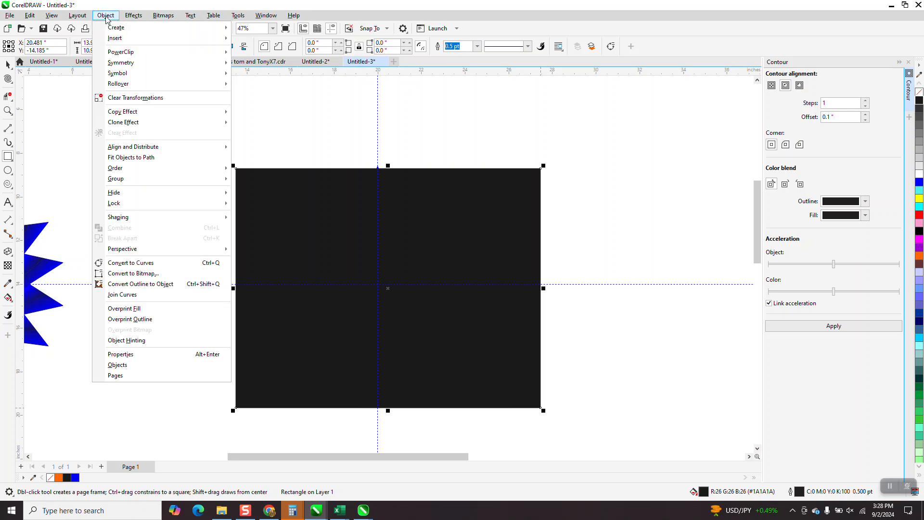
{"action": "mouse_move", "coordinate": [201, 171]}
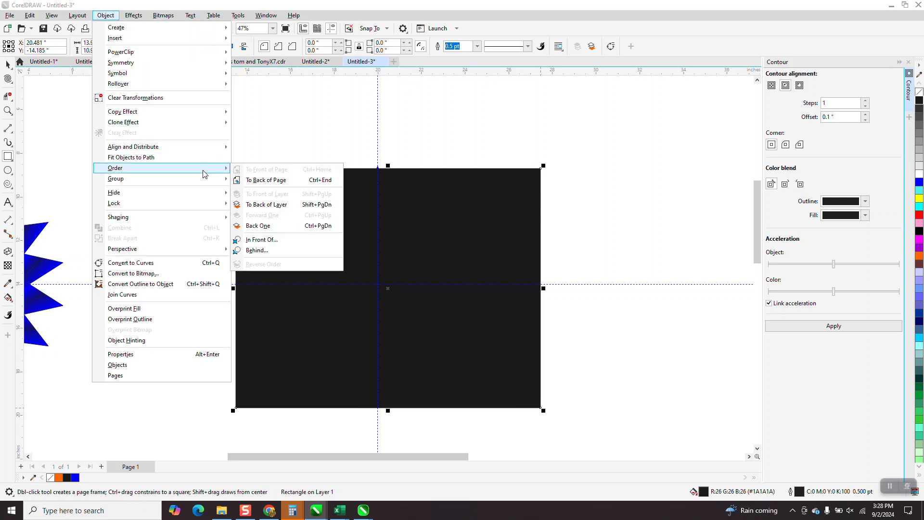
{"action": "left_click", "coordinate": [256, 182]}
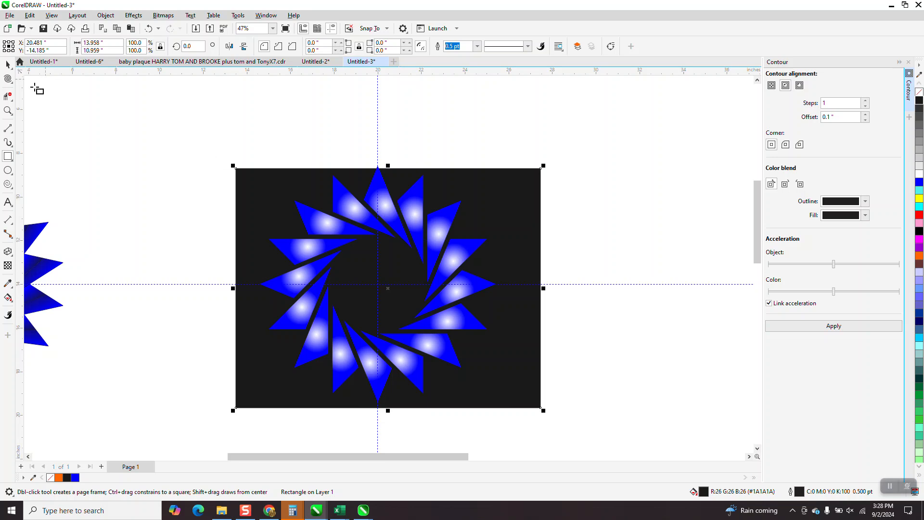
{"action": "left_click", "coordinate": [587, 209]}
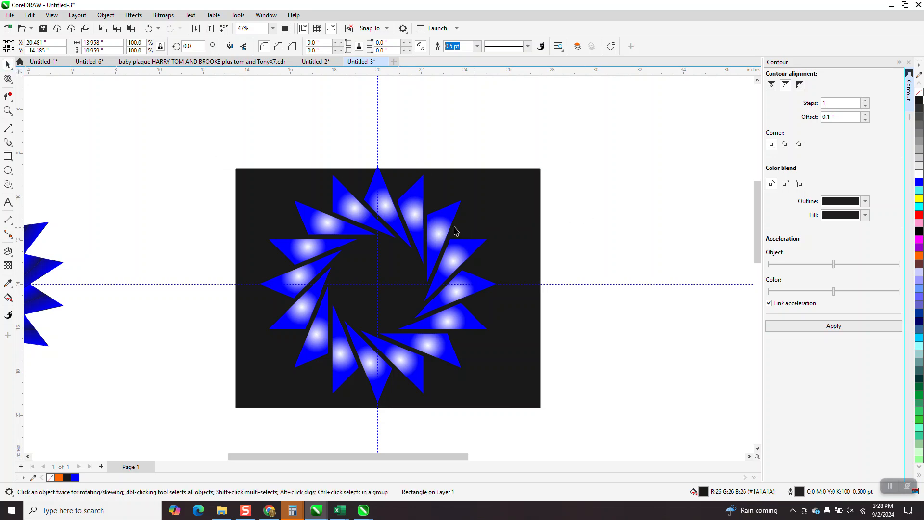
Delete the rotated fountain-filled wedges from the ring, keeping only the top wedge and the black rectangle
{"action": "left_click", "coordinate": [445, 224]}
{"action": "key", "text": "Delete"}
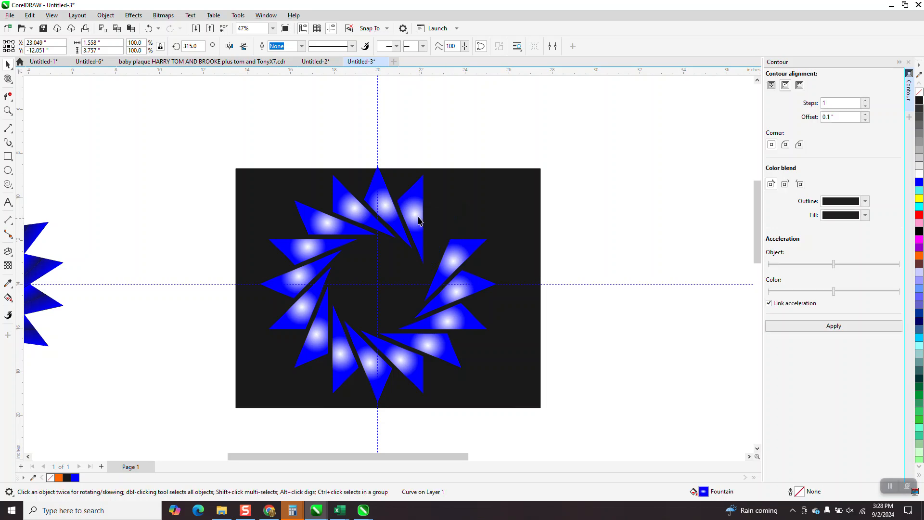
{"action": "left_click", "coordinate": [455, 252]}
{"action": "key", "text": "Delete"}
{"action": "left_click", "coordinate": [464, 302]}
{"action": "key", "text": "Delete"}
{"action": "left_click", "coordinate": [461, 329]}
{"action": "key", "text": "Delete"}
{"action": "left_click", "coordinate": [424, 340]}
{"action": "left_click", "coordinate": [359, 218]}
{"action": "key", "text": "Delete"}
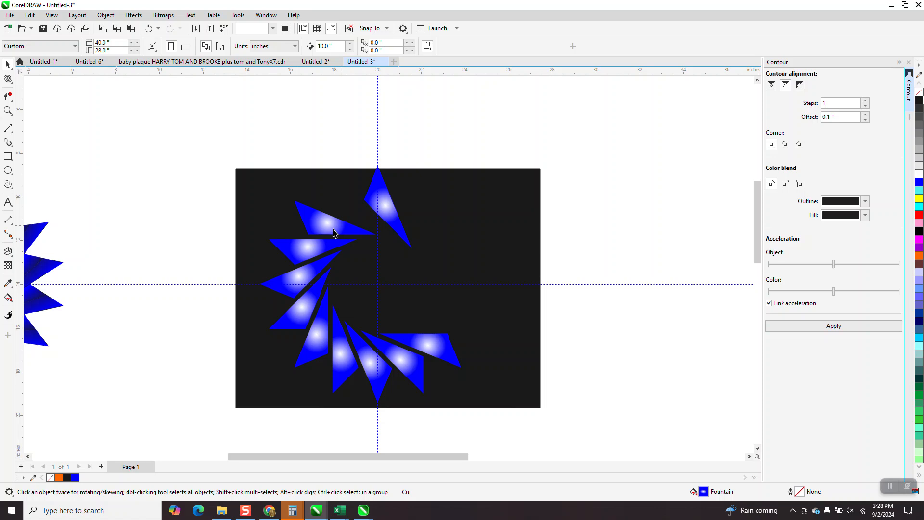
{"action": "left_click", "coordinate": [337, 231]}
{"action": "key", "text": "Delete"}
{"action": "left_click_drag", "start_coordinate": [188, 225], "coordinate": [467, 400]}
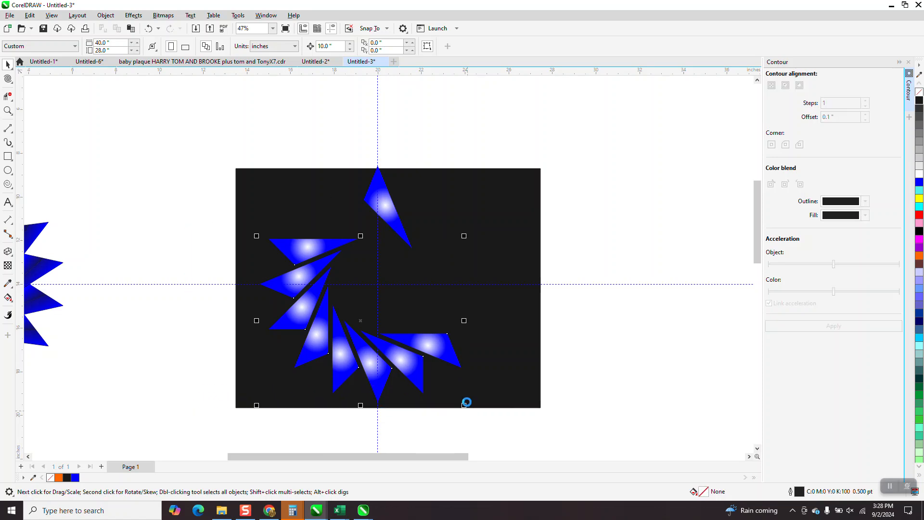
{"action": "key", "text": "Delete"}
Move the fountain-filled wedge 10 inches right, off the black rectangle
{"action": "left_click", "coordinate": [391, 212]}
{"action": "key", "text": "ctrl+d"}
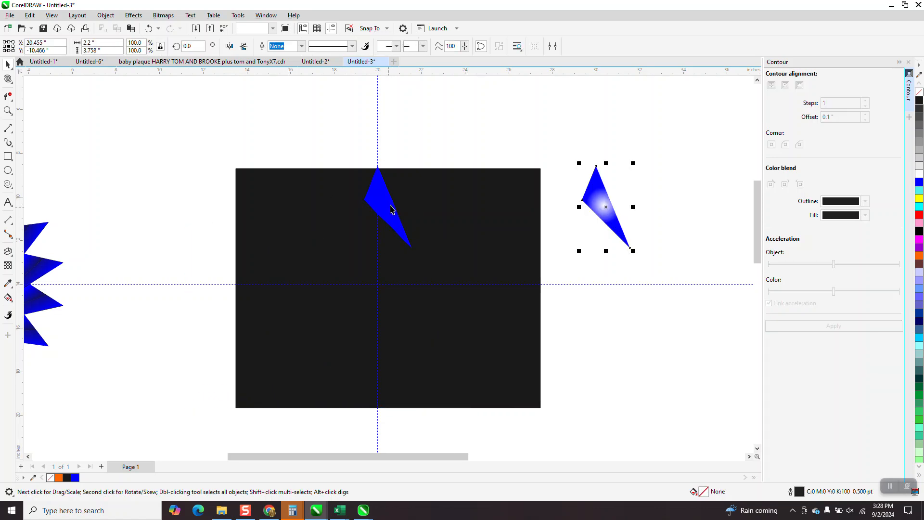
{"action": "left_click", "coordinate": [387, 199]}
{"action": "key", "text": "Delete"}
{"action": "left_click", "coordinate": [594, 203]}
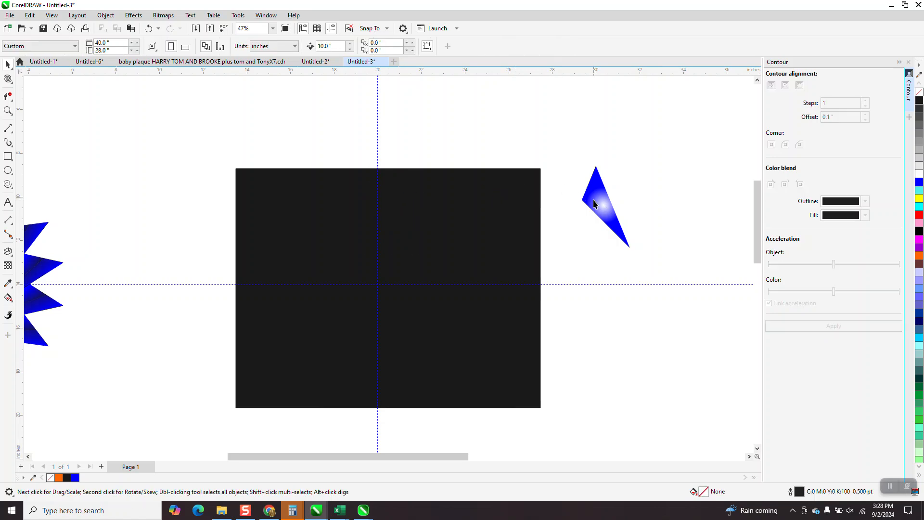
{"action": "left_click", "coordinate": [149, 28]}
Move the fountain-filled wedge another 10 inches right
{"action": "left_click", "coordinate": [618, 224]}
{"action": "key", "text": "Delete"}
Move the solid blue wedge 10 inches right off the black rectangle and give it a black outline without fill
{"action": "left_click", "coordinate": [393, 215]}
{"action": "key", "text": "Right"}
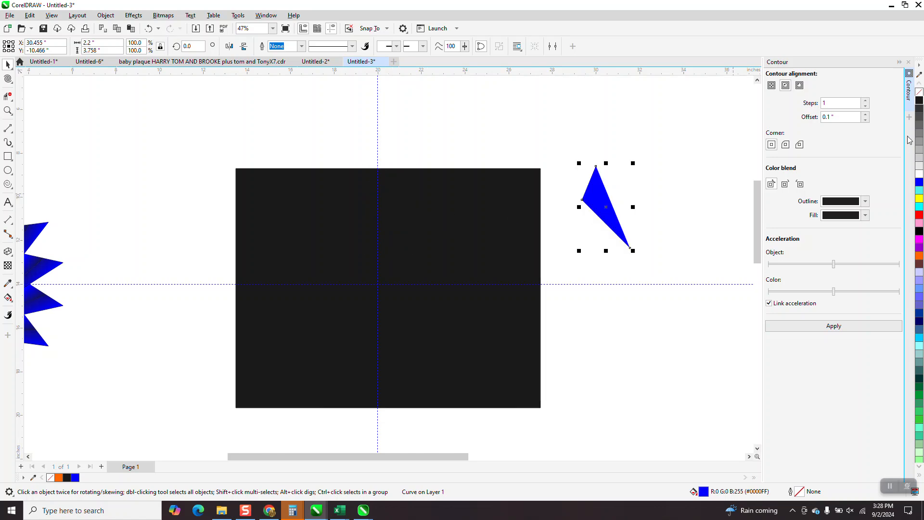
{"action": "left_click", "coordinate": [919, 94]}
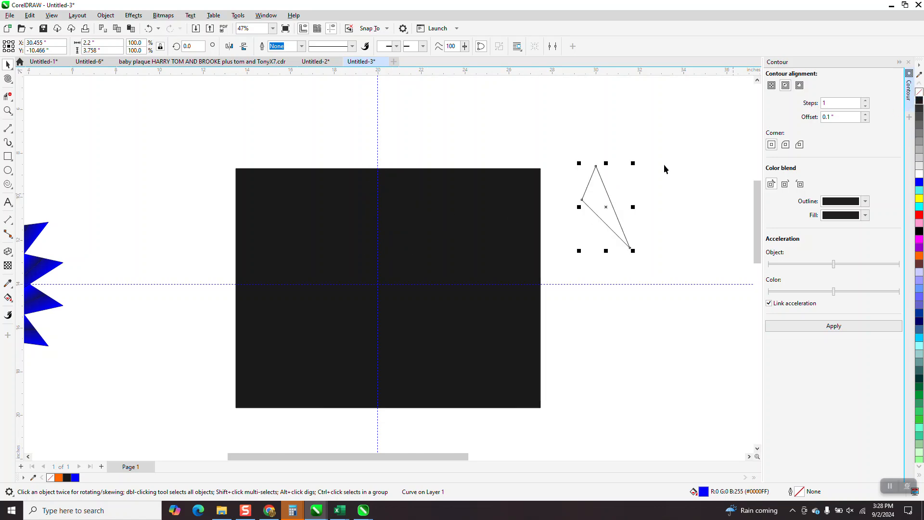
Draw a 3-Point Curve inside the outlined wedge, from its lower tip to its short upper-left edge, bowing toward the long lower-left edge
{"action": "key", "text": "z"}
{"action": "left_click_drag", "start_coordinate": [549, 143], "coordinate": [723, 323]}
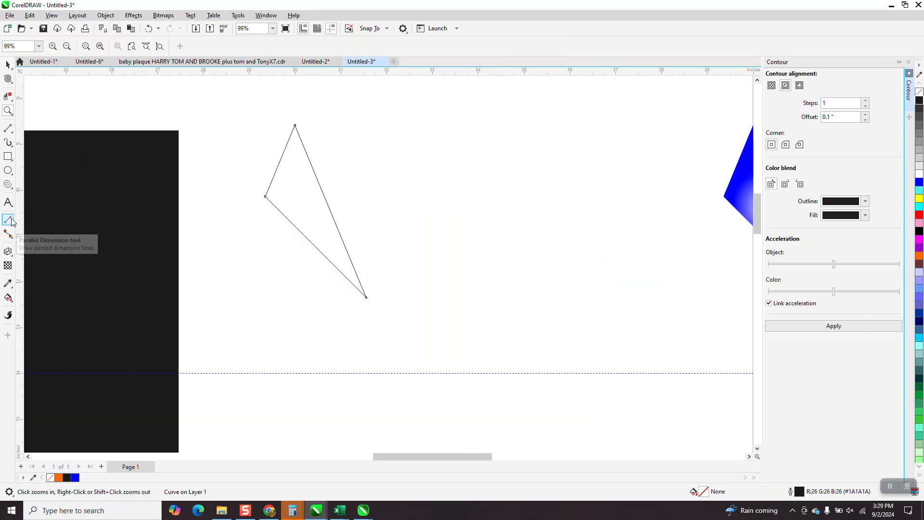
{"action": "left_click", "coordinate": [12, 133]}
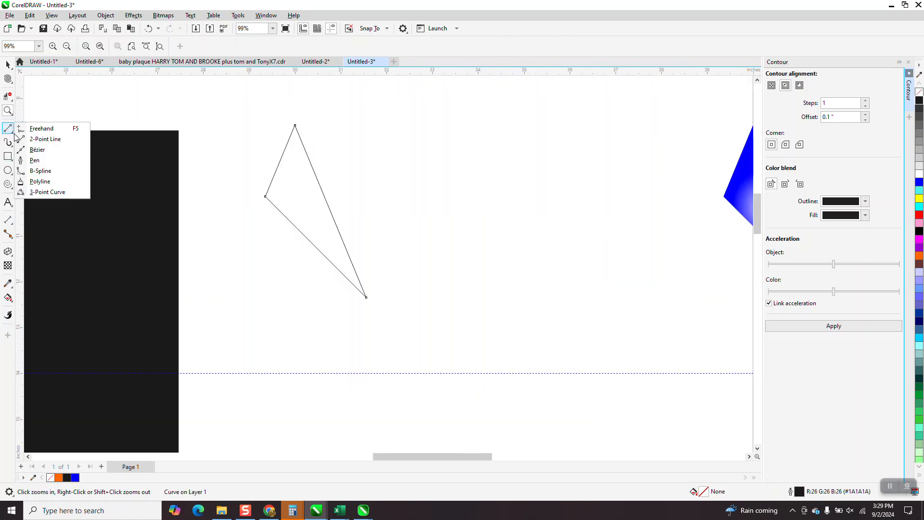
{"action": "left_click", "coordinate": [47, 192]}
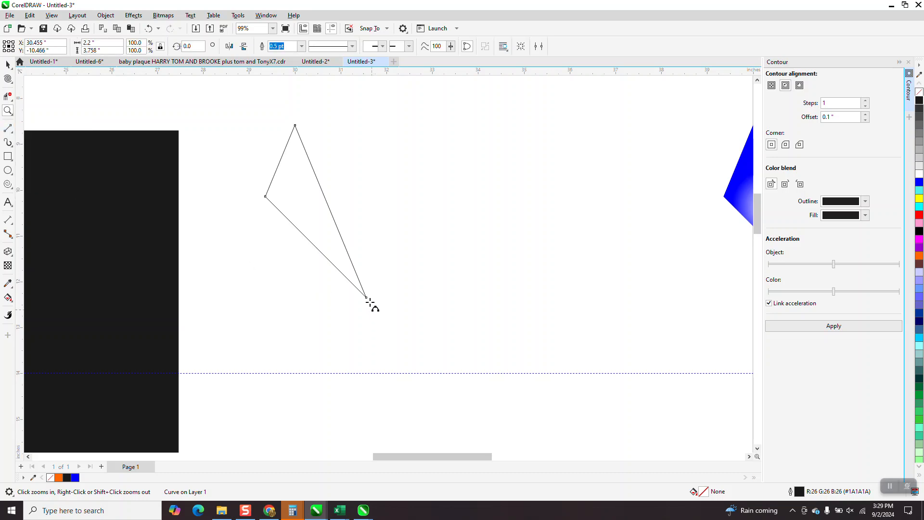
{"action": "left_click_drag", "start_coordinate": [367, 297], "coordinate": [282, 162]}
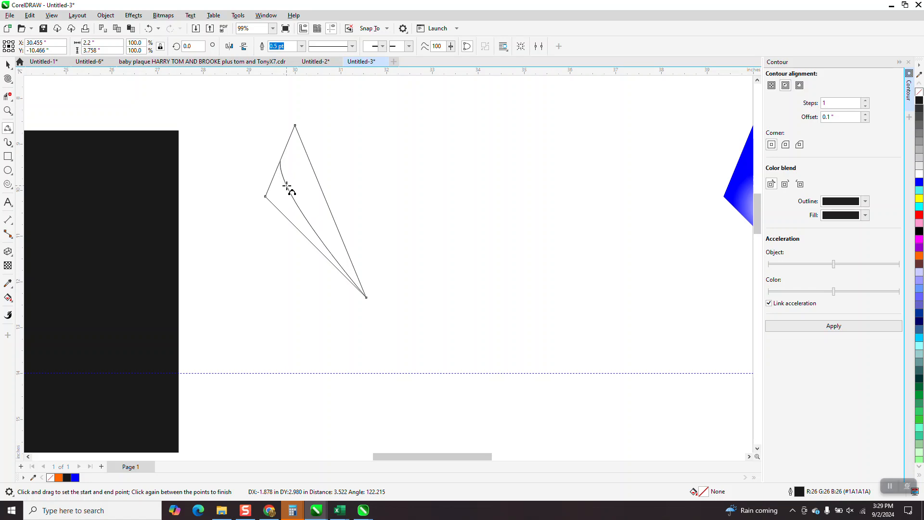
{"action": "left_click", "coordinate": [288, 191]}
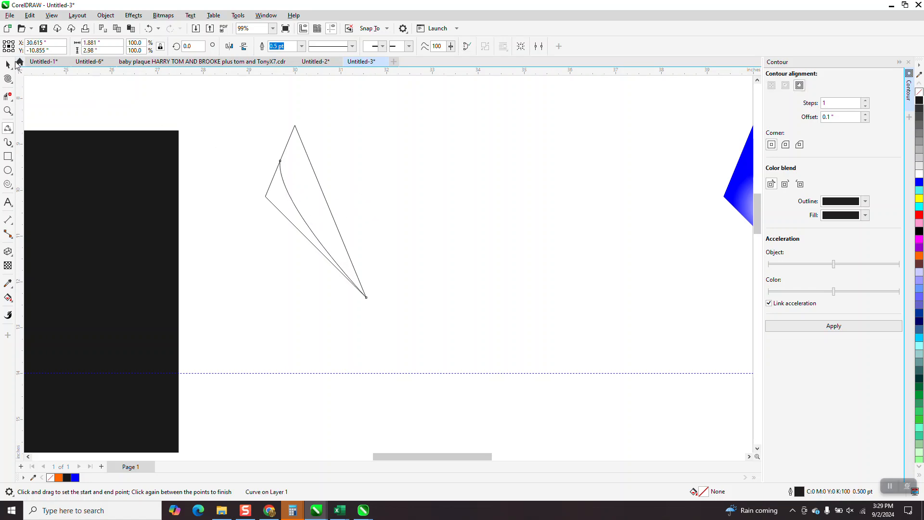
Smart Fill both regions of the wedge, on either side of the curve, with solid blue and no outline
{"action": "key", "text": "s"}
{"action": "left_click", "coordinate": [318, 199]}
{"action": "left_click", "coordinate": [284, 206]}
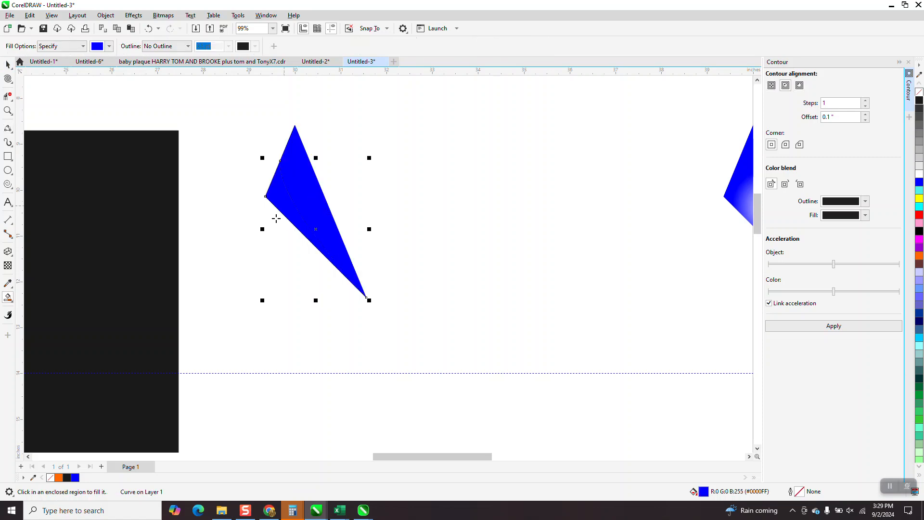
Apply a linear fountain fill from blue to black across the larger right-hand region of the wedge, with black toward the curve
{"action": "left_click", "coordinate": [322, 194]}
{"action": "key", "text": "g"}
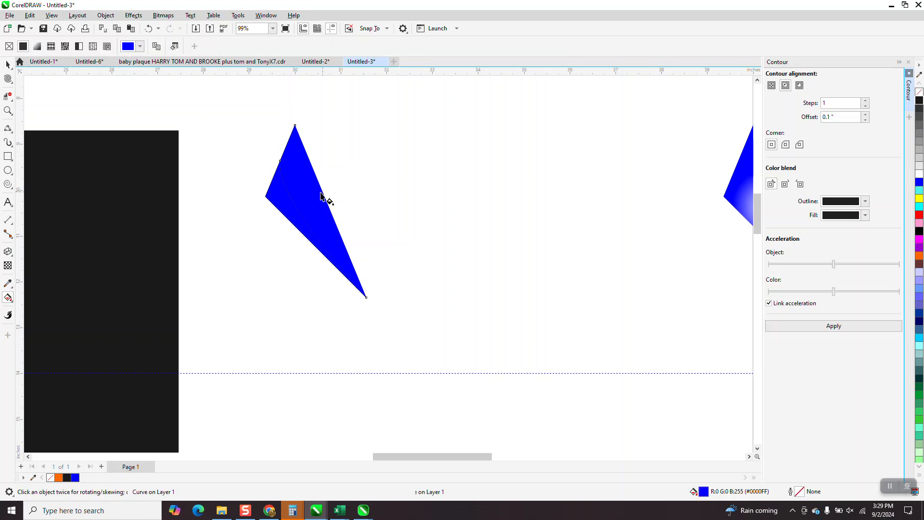
{"action": "left_click_drag", "start_coordinate": [322, 191], "coordinate": [284, 214]}
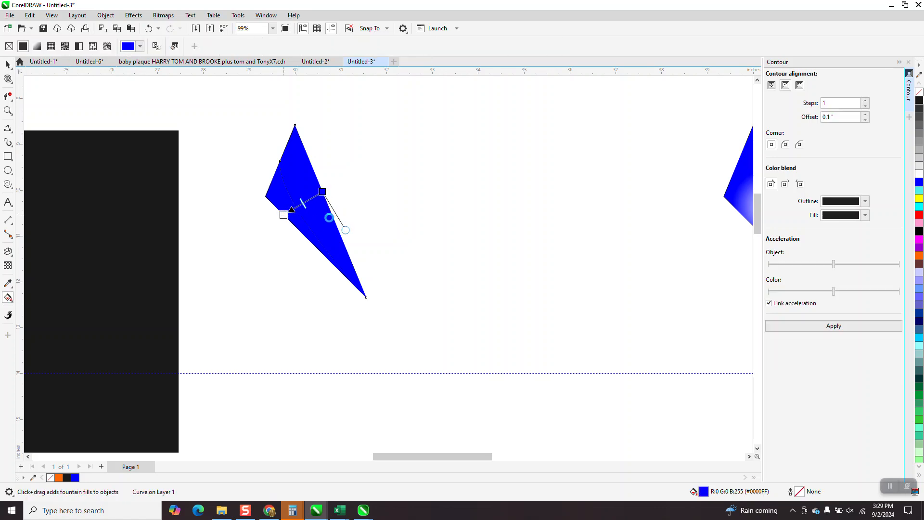
{"action": "left_click_drag", "start_coordinate": [920, 103], "coordinate": [288, 217]}
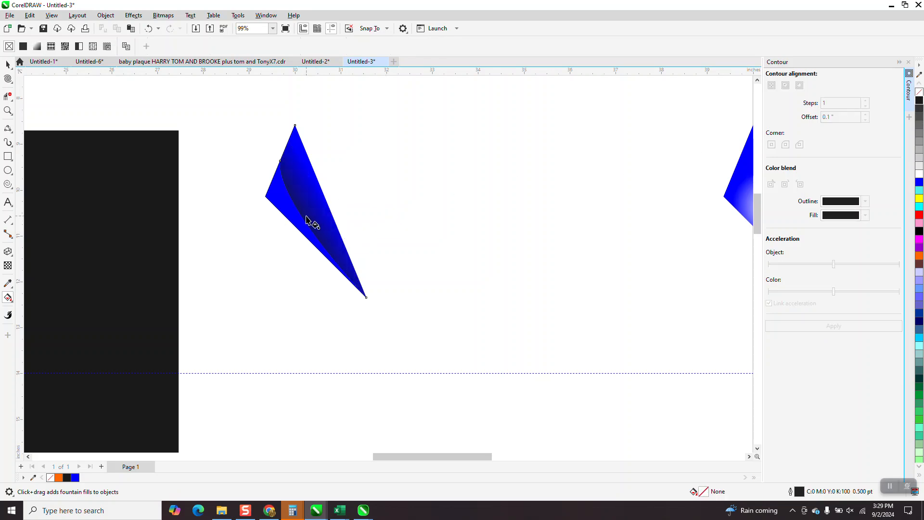
Shorten the blue-to-black fountain fill by moving its black end and its blue start inward within the wedge
{"action": "left_click", "coordinate": [8, 111]}
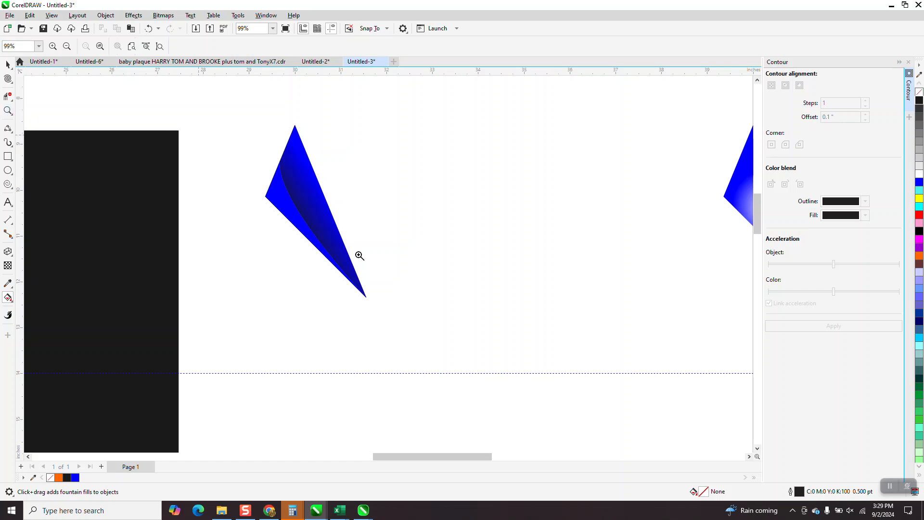
{"action": "left_click", "coordinate": [456, 311]}
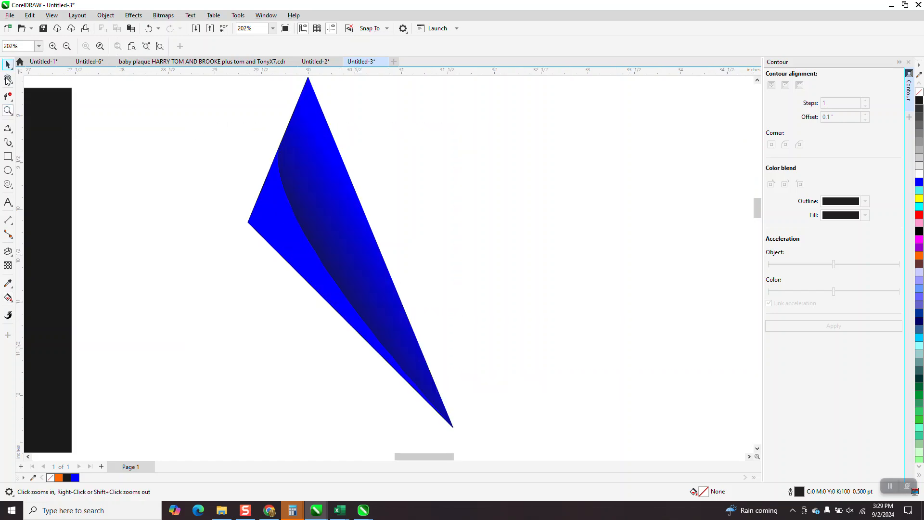
{"action": "left_click", "coordinate": [8, 298]}
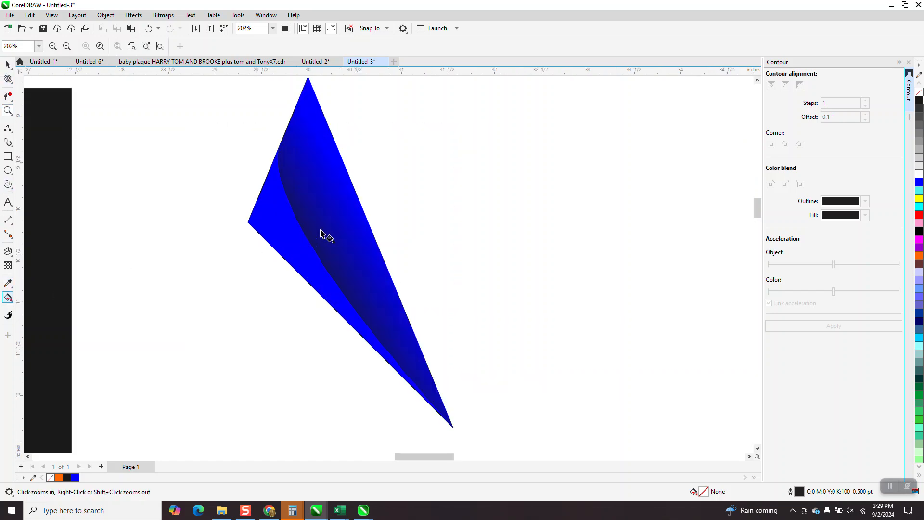
{"action": "left_click", "coordinate": [358, 235]}
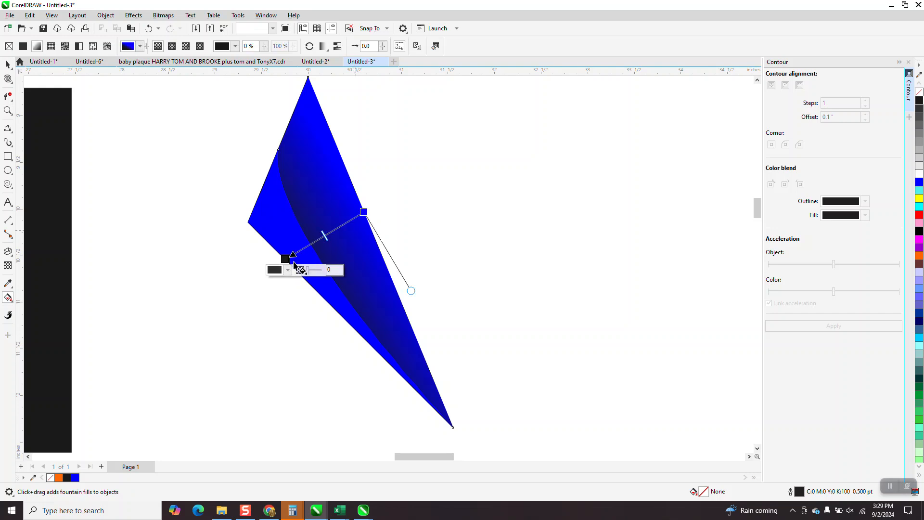
{"action": "left_click_drag", "start_coordinate": [285, 259], "coordinate": [300, 252]}
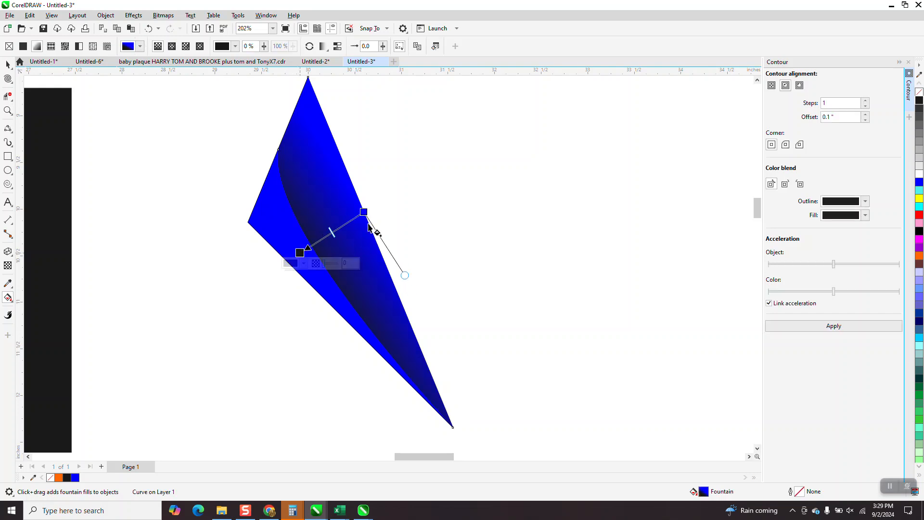
{"action": "left_click_drag", "start_coordinate": [365, 212], "coordinate": [353, 227]}
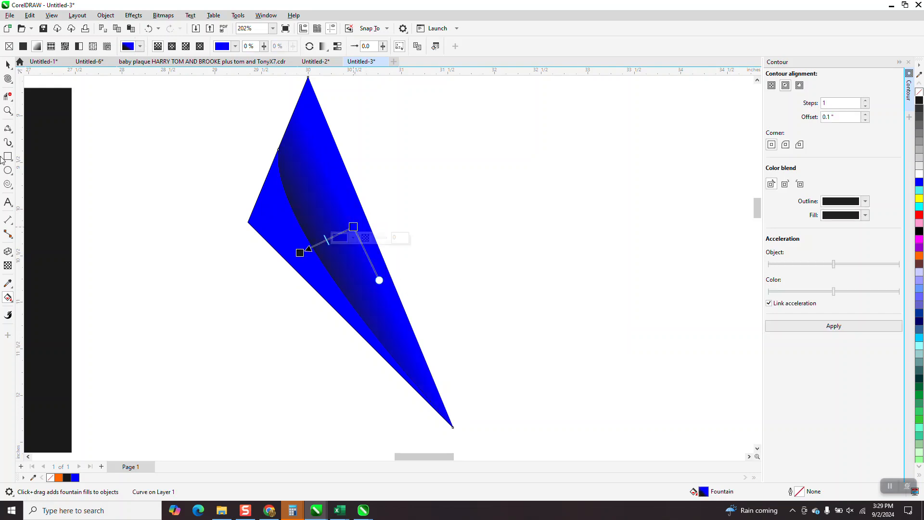
Group all pieces of the shaded wedge and move the group 10 inches left onto the black rectangle
{"action": "scroll", "coordinate": [365, 260], "scroll_direction": "down", "scroll_amount": 3}
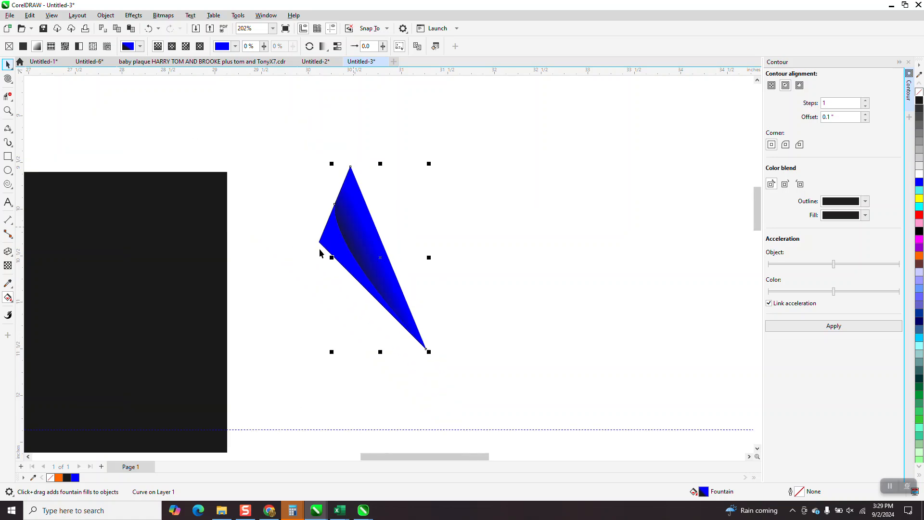
{"action": "scroll", "coordinate": [309, 258], "scroll_direction": "down", "scroll_amount": 1}
{"action": "key", "text": "space"}
{"action": "left_click_drag", "start_coordinate": [298, 195], "coordinate": [452, 335]}
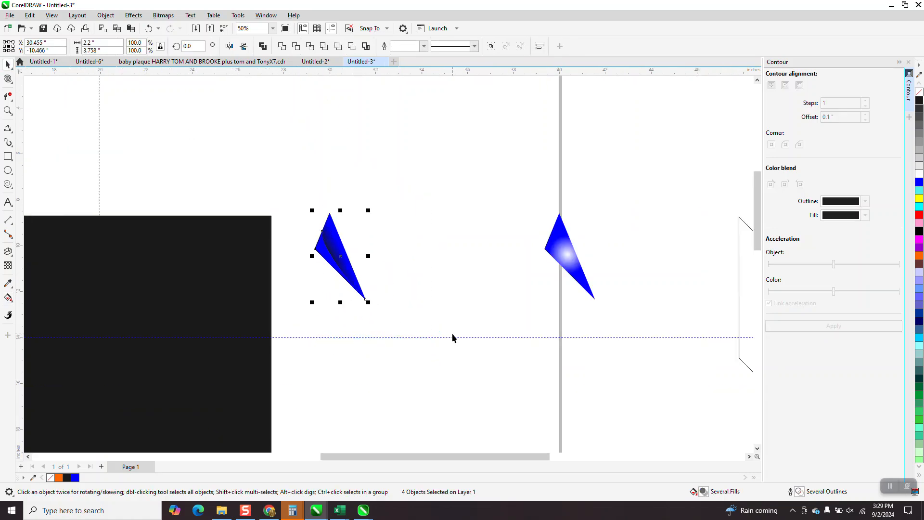
{"action": "key", "text": "ctrl+g"}
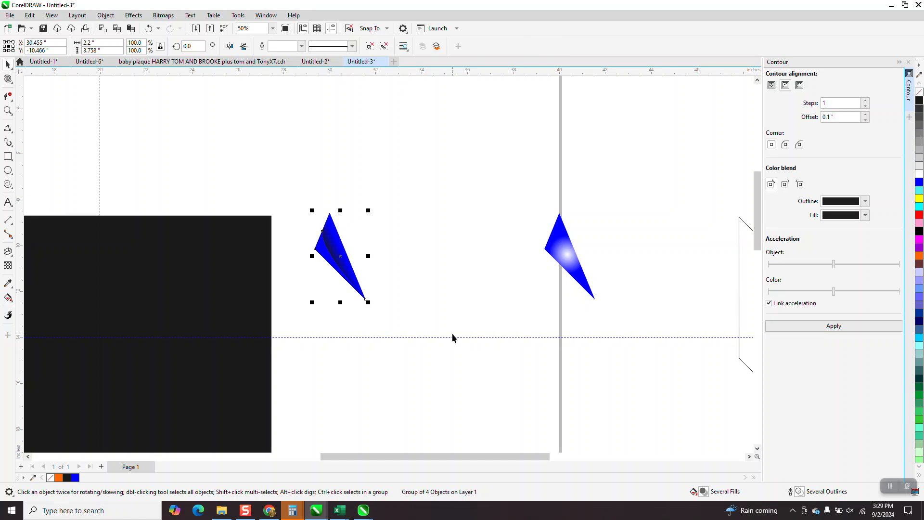
{"action": "key", "text": "shift+Left"}
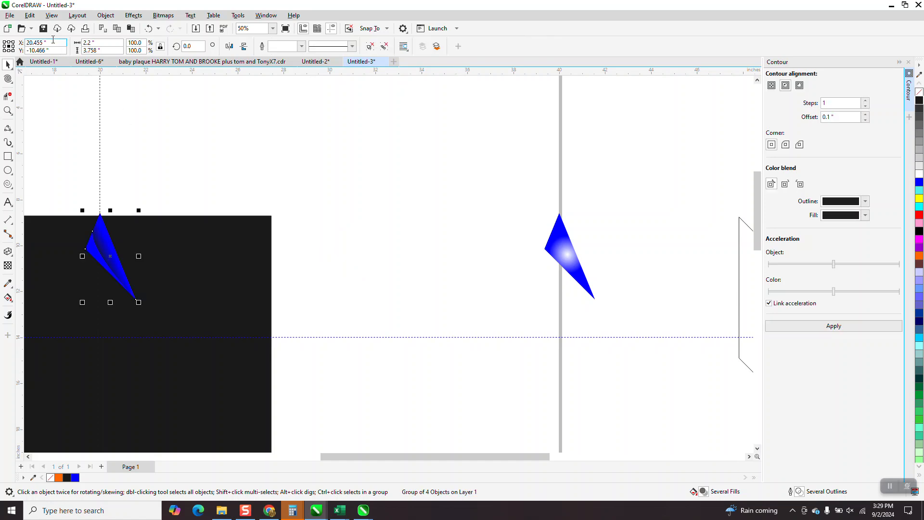
Clone the grouped wedge beside the black rectangle, then ungroup the clone and select its pieces individually
{"action": "left_click", "coordinate": [30, 15]}
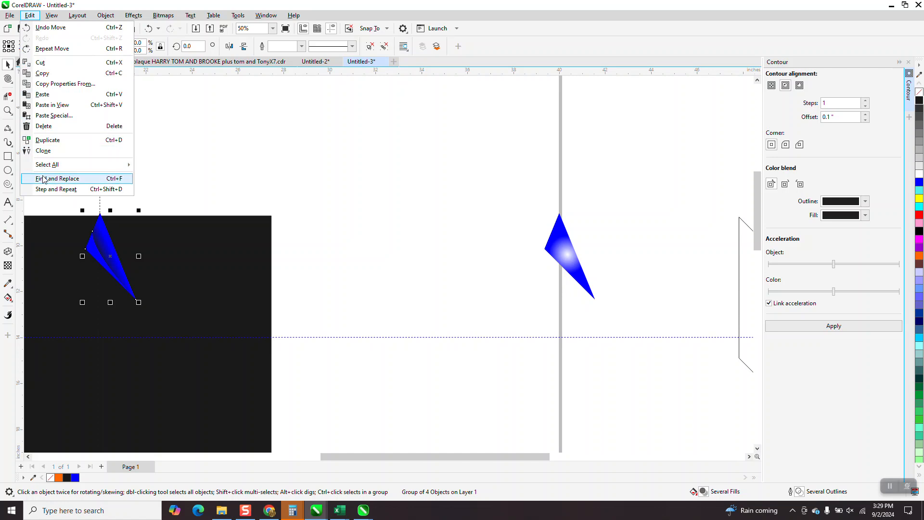
{"action": "left_click", "coordinate": [43, 150]}
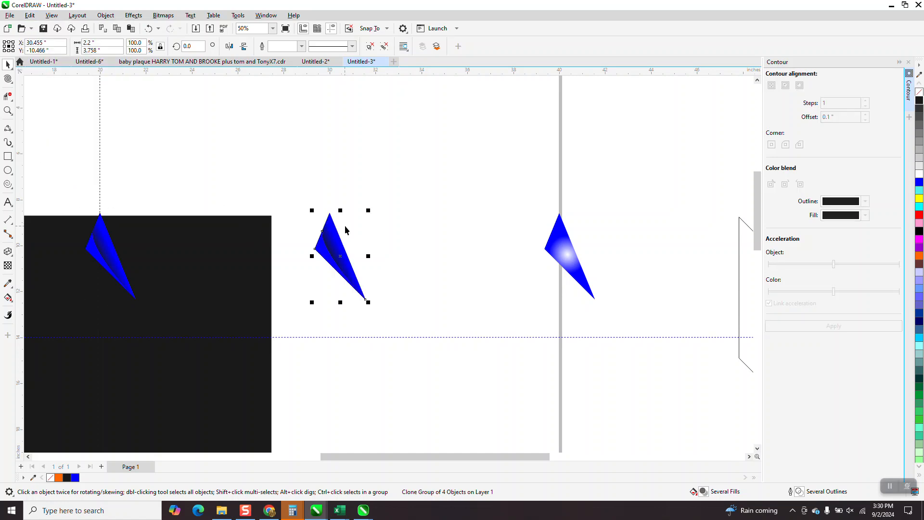
{"action": "left_click", "coordinate": [106, 15]}
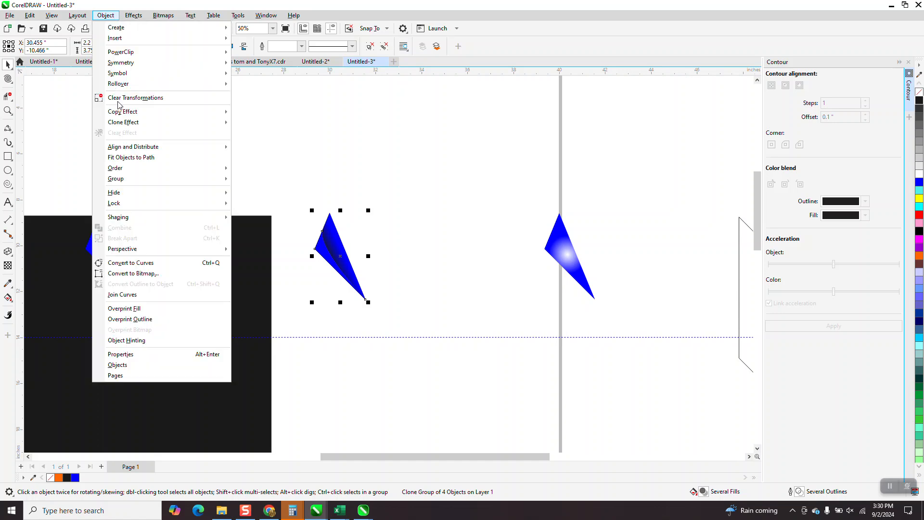
{"action": "mouse_move", "coordinate": [212, 168]}
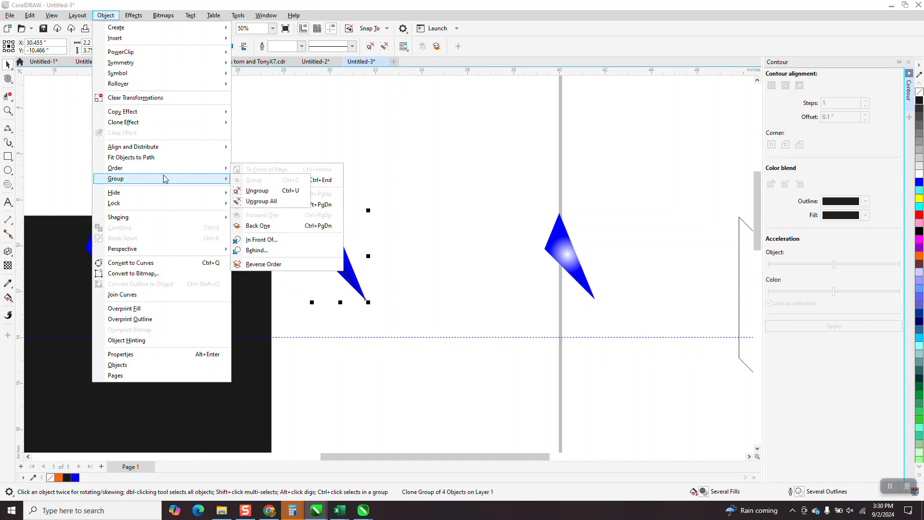
{"action": "left_click", "coordinate": [264, 190]}
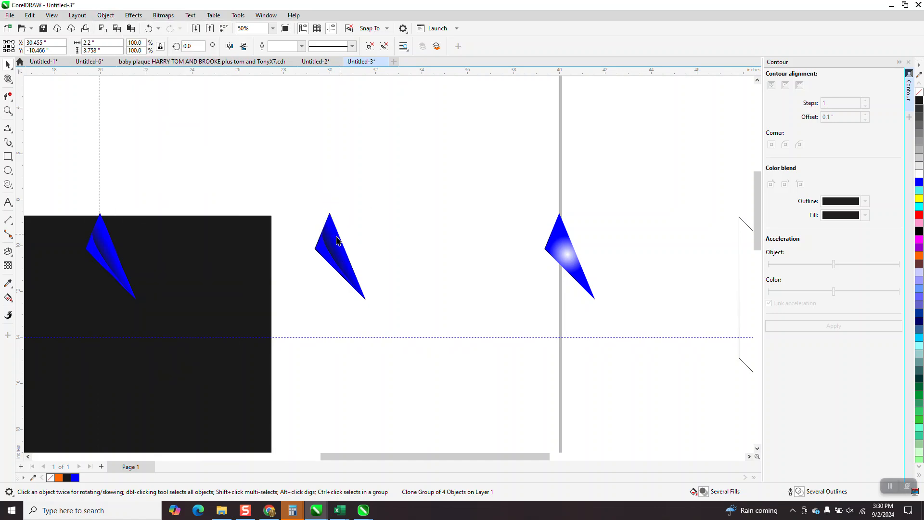
{"action": "left_click", "coordinate": [332, 238]}
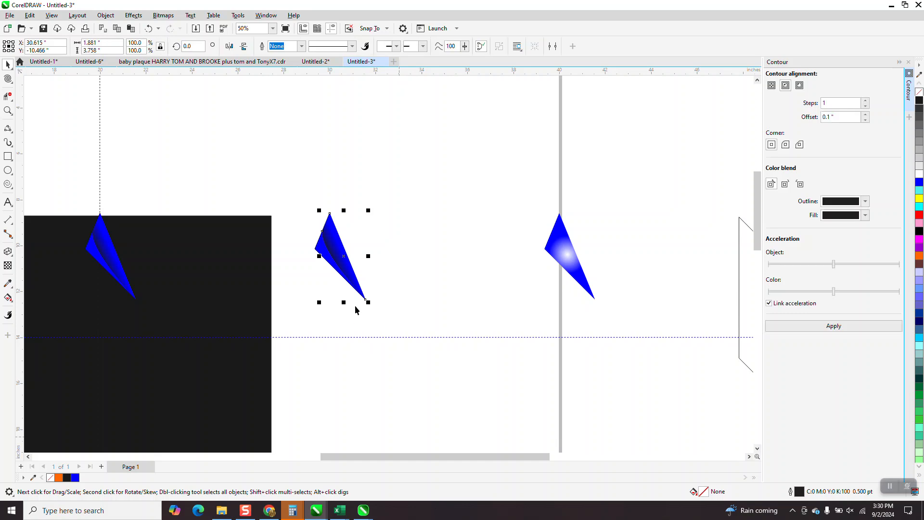
{"action": "left_click", "coordinate": [341, 286]}
{"action": "left_click", "coordinate": [329, 260]}
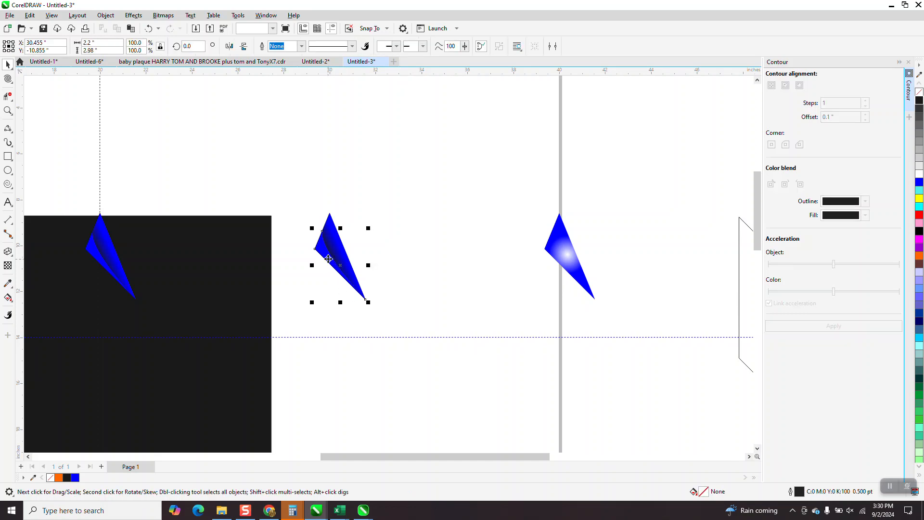
{"action": "left_click", "coordinate": [340, 246]}
Swap the grouped wedge and the ungrouped clone, placing the clone's pieces on the black rectangle and the group 10 inches to their right
{"action": "left_click_drag", "start_coordinate": [59, 186], "coordinate": [174, 315]}
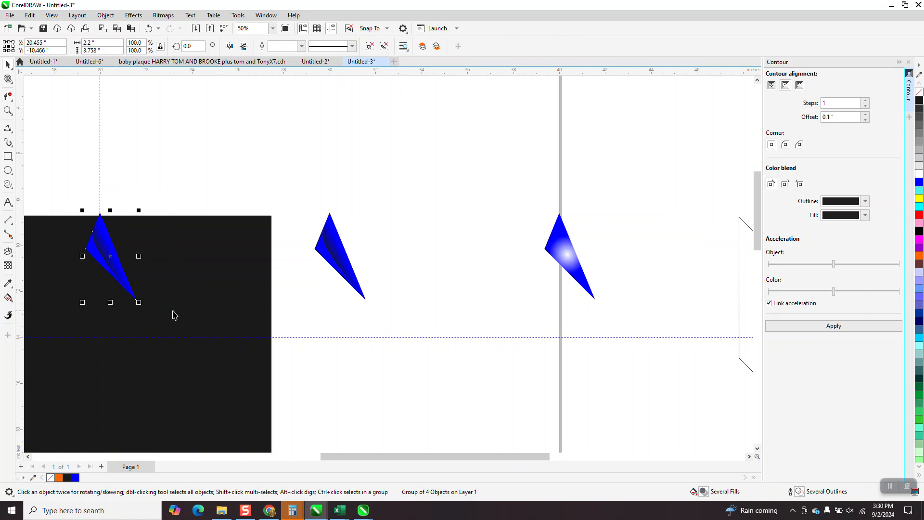
{"action": "key", "text": "Right"}
{"action": "key", "text": "Right"}
{"action": "left_click_drag", "start_coordinate": [397, 203], "coordinate": [366, 312]}
{"action": "left_click_drag", "start_coordinate": [277, 332], "coordinate": [277, 327]}
{"action": "key", "text": "Left"}
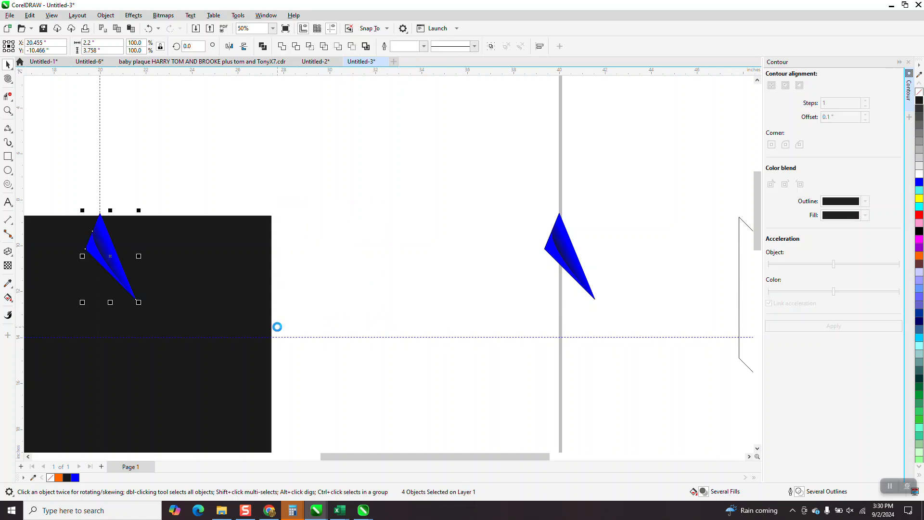
{"action": "left_click", "coordinate": [554, 260]}
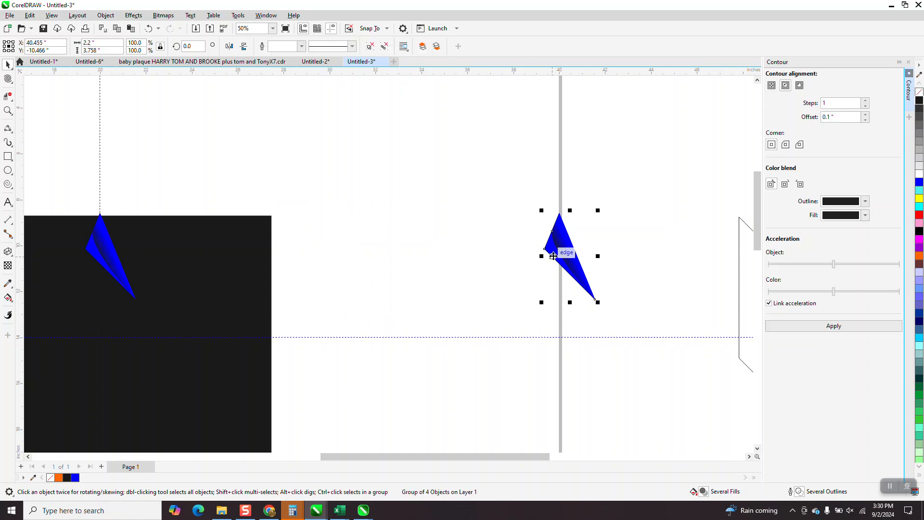
{"action": "key", "text": "Left"}
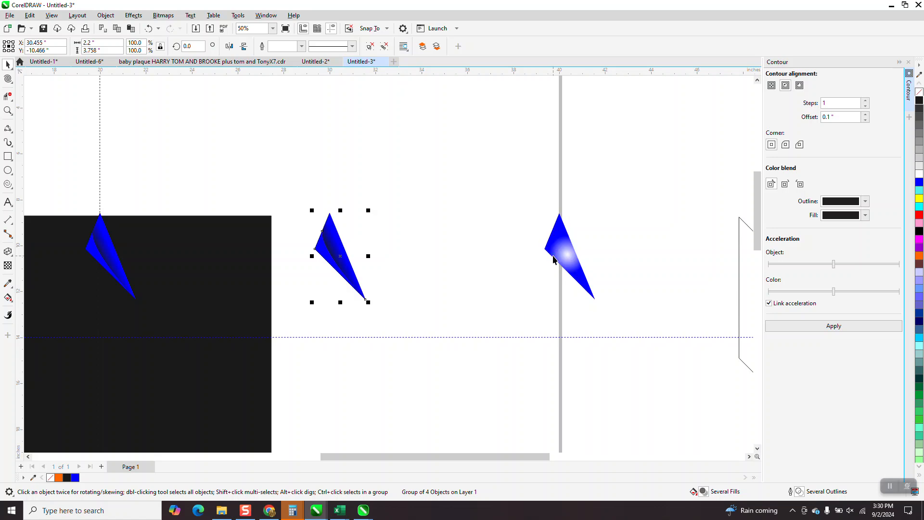
Ungroup the original wedge beside the rectangle and select individual pieces of both wedges to compare them
{"action": "key", "text": "Escape"}
{"action": "left_click", "coordinate": [343, 254]}
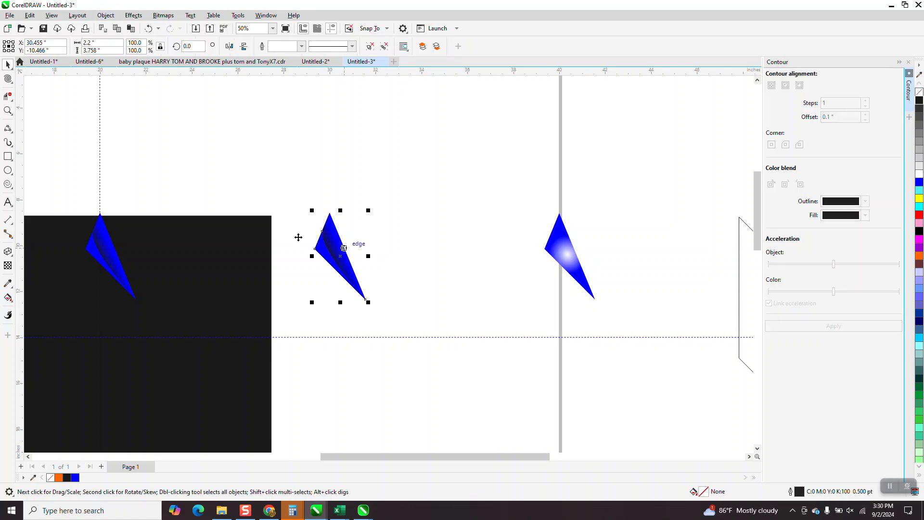
{"action": "left_click", "coordinate": [99, 16]}
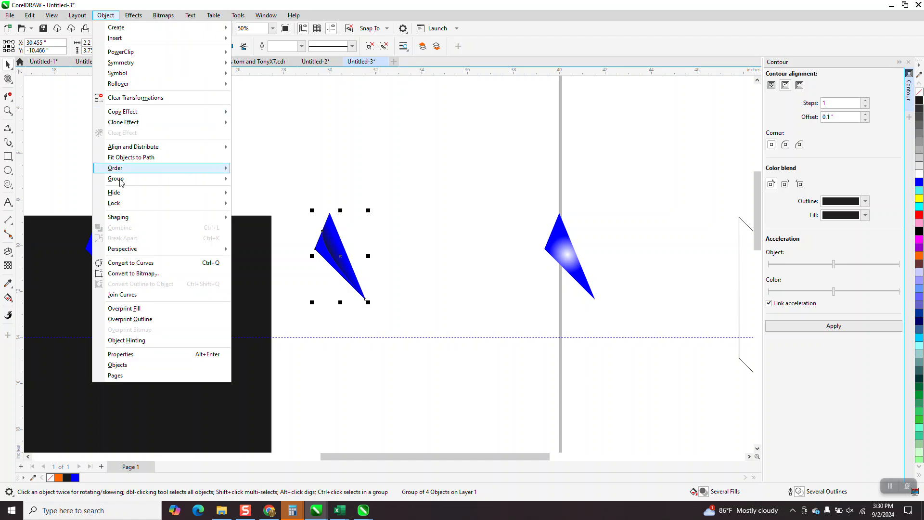
{"action": "left_click", "coordinate": [260, 191]}
{"action": "left_click", "coordinate": [337, 245]}
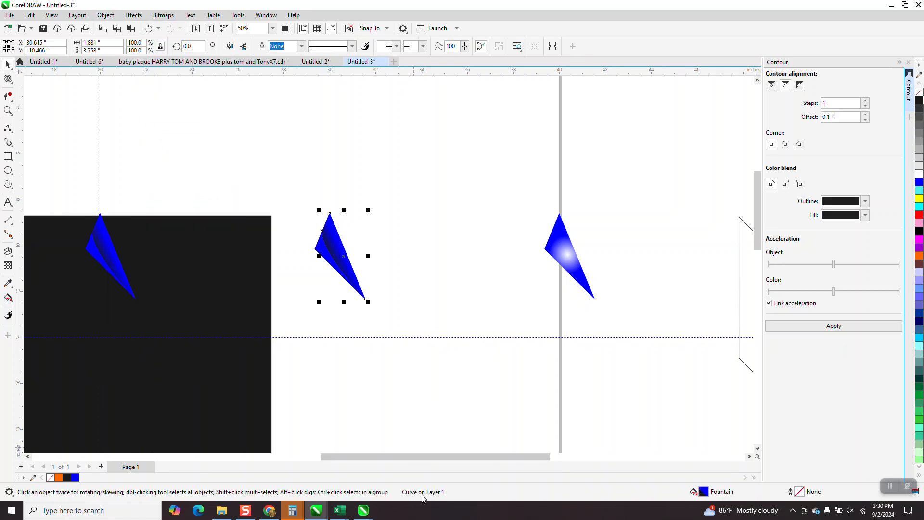
{"action": "left_click", "coordinate": [321, 247]}
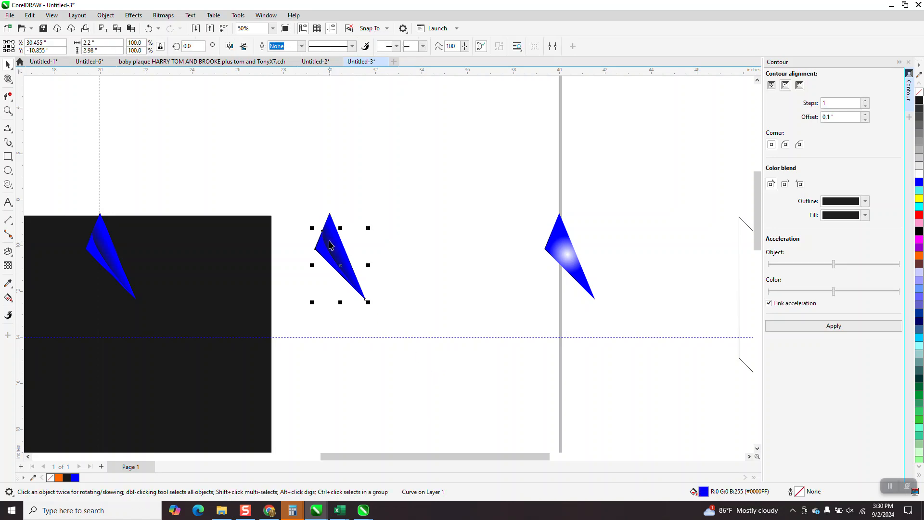
{"action": "left_click", "coordinate": [113, 252]}
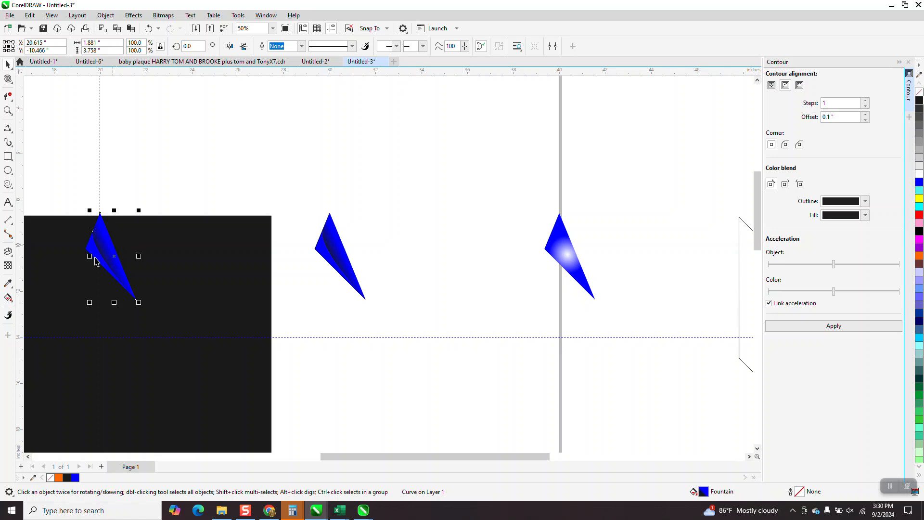
Delete all pieces of the shaded wedge beside the black rectangle
{"action": "left_click", "coordinate": [92, 250]}
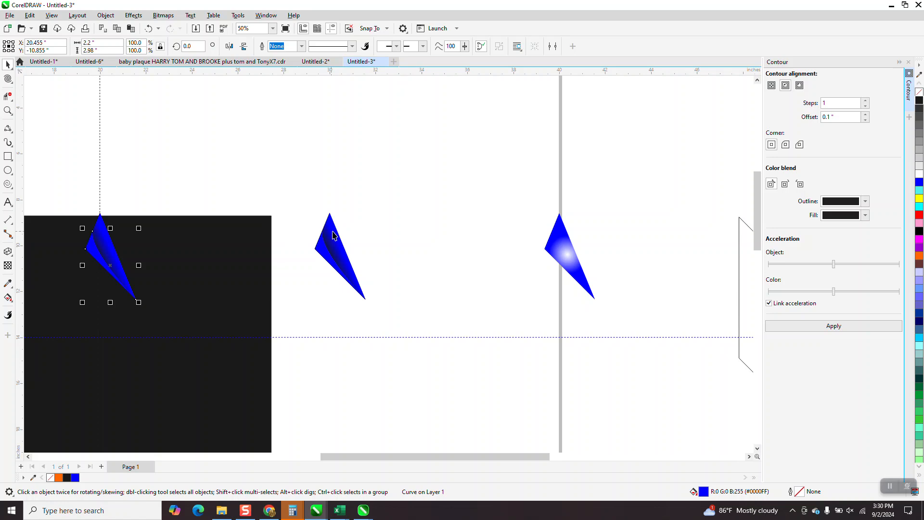
{"action": "left_click_drag", "start_coordinate": [303, 201], "coordinate": [367, 303]}
{"action": "key", "text": "Delete"}
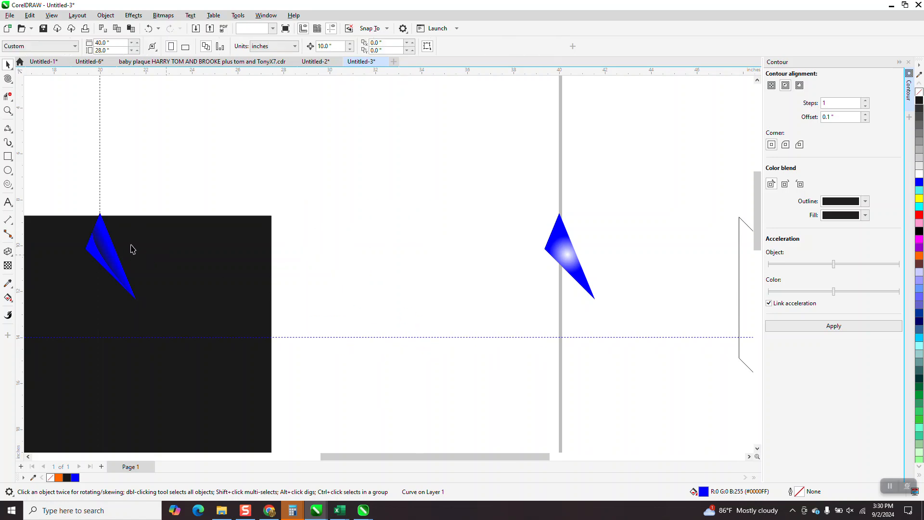
Undo the deletion and the earlier moves so the original wedge's pieces sit beside the rectangle, off the black area
{"action": "left_click", "coordinate": [110, 255]}
{"action": "key", "text": "ctrl+z"}
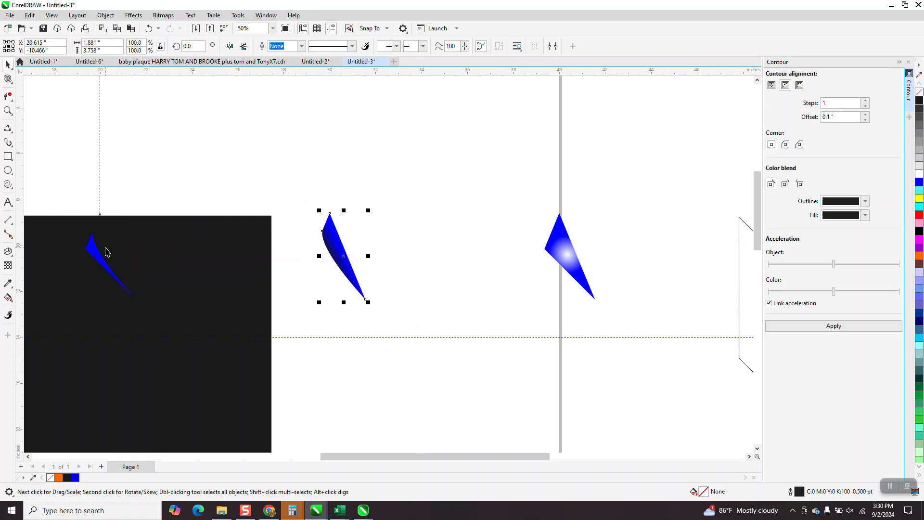
{"action": "left_click", "coordinate": [96, 255]}
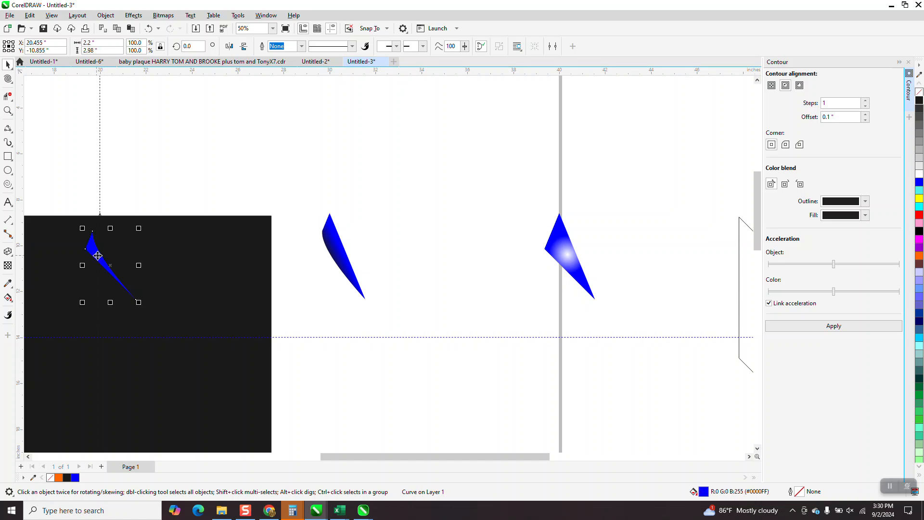
{"action": "key", "text": "ctrl+z"}
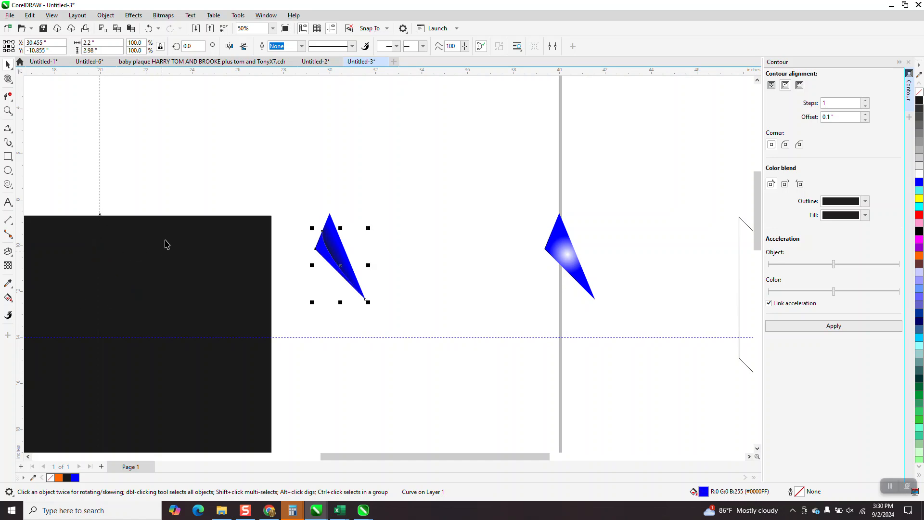
Clone the original wedge's smaller solid-blue piece, then clone its larger fountain-filled piece separately
{"action": "left_click", "coordinate": [30, 15]}
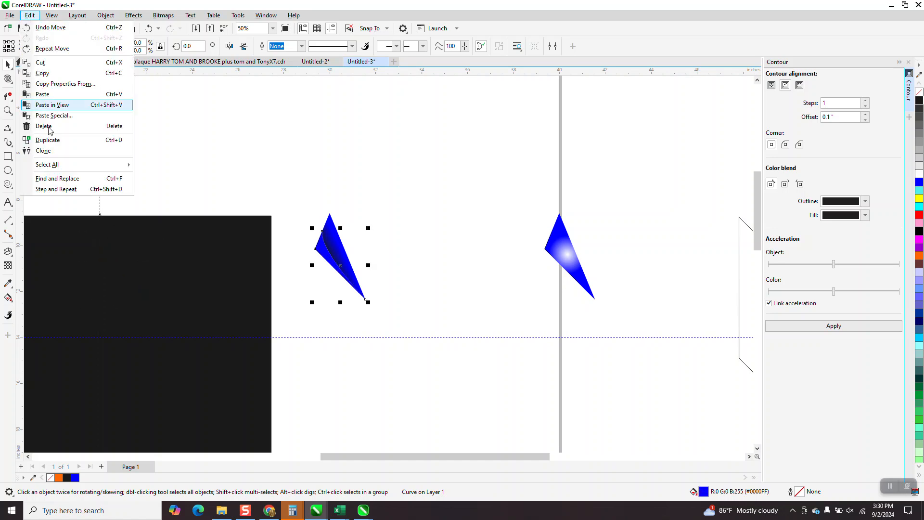
{"action": "left_click", "coordinate": [43, 151]}
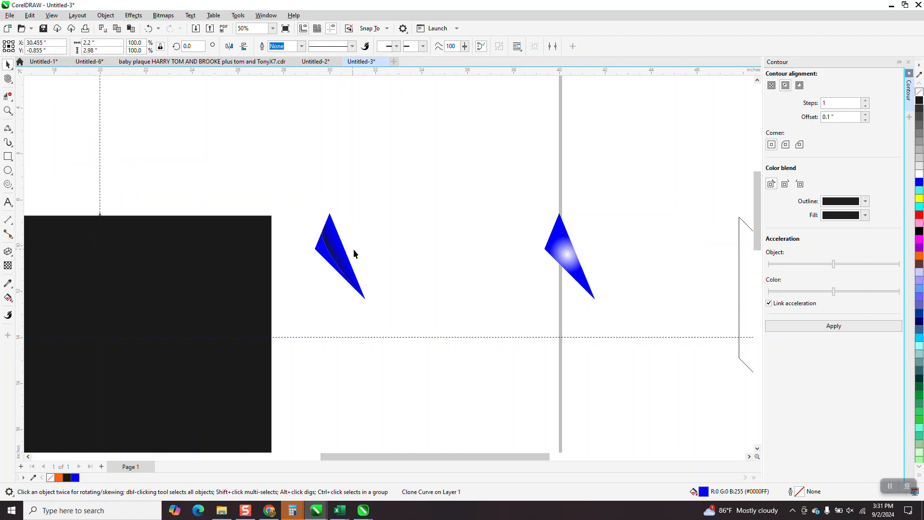
{"action": "scroll", "coordinate": [353, 250], "scroll_direction": "down", "scroll_amount": 2}
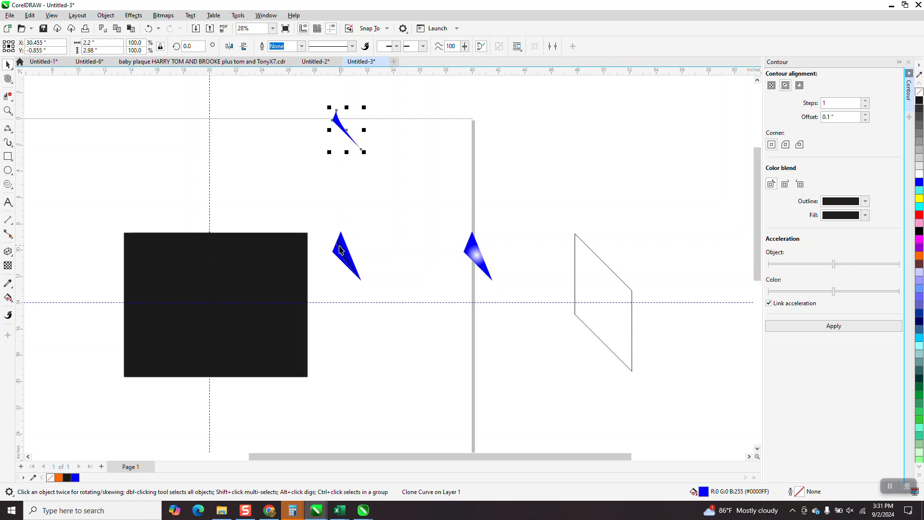
{"action": "left_click", "coordinate": [347, 253]}
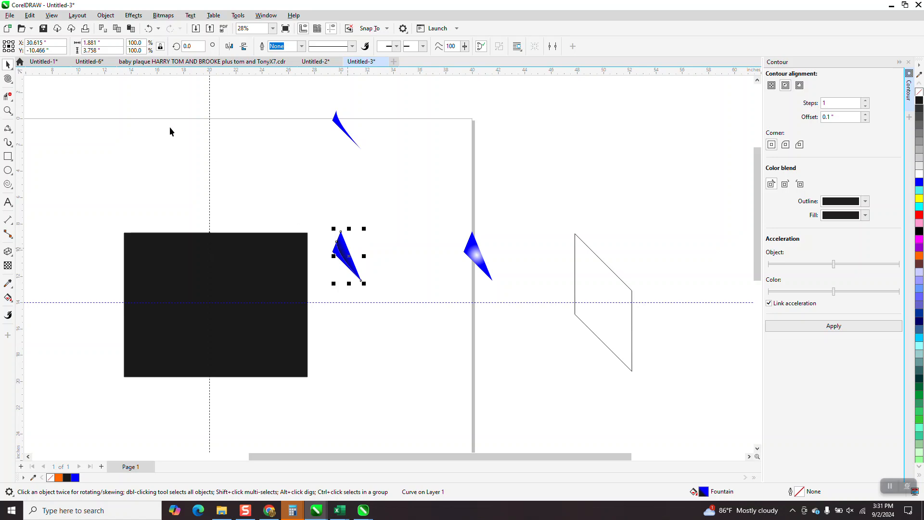
{"action": "left_click", "coordinate": [30, 17]}
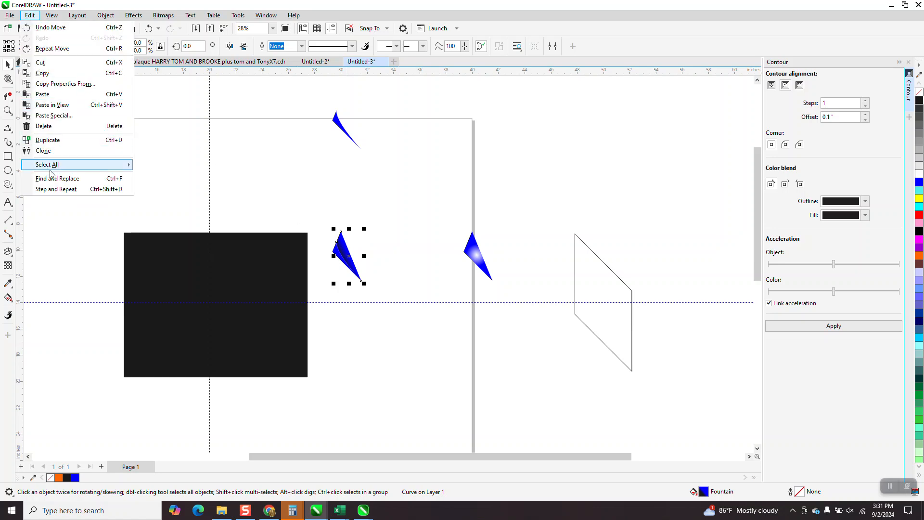
{"action": "left_click", "coordinate": [59, 154]}
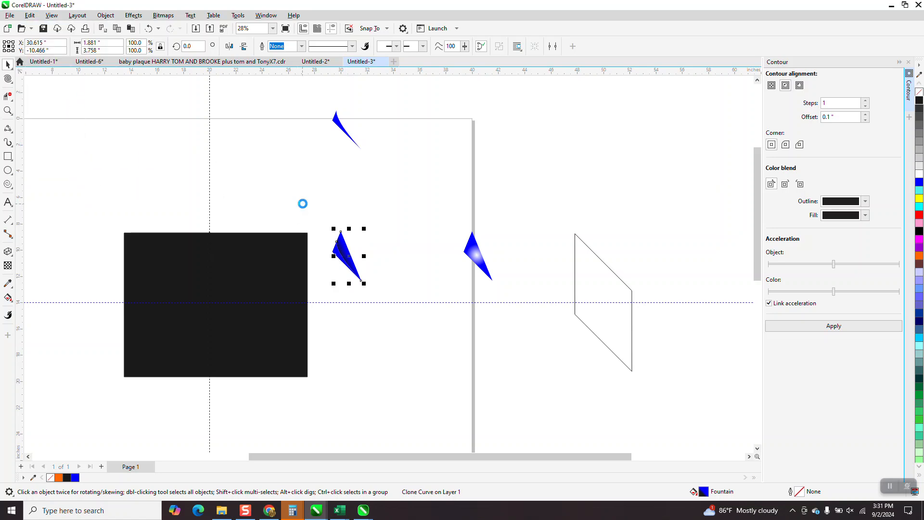
{"action": "left_click", "coordinate": [338, 260]}
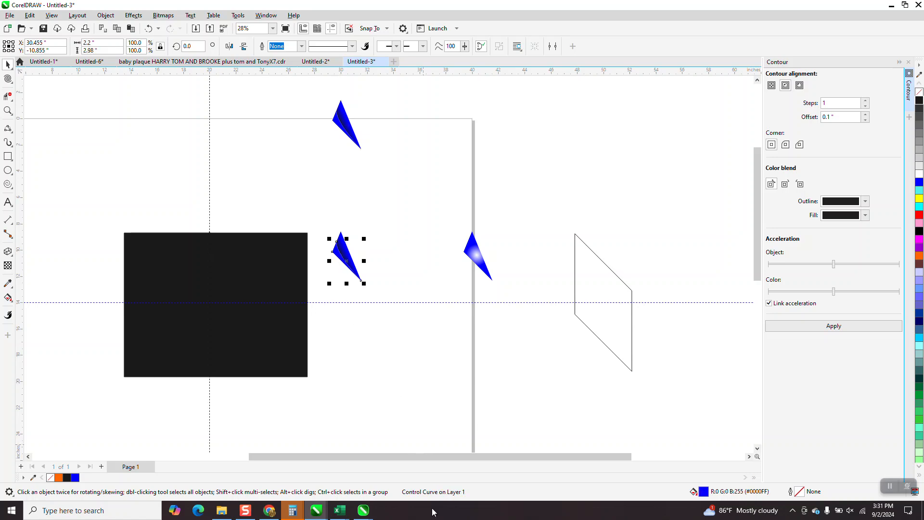
Move both cloned pieces 10 inches down and 10 inches left onto the black rectangle and group them
{"action": "left_click", "coordinate": [362, 154]}
{"action": "left_click_drag", "start_coordinate": [400, 165], "coordinate": [400, 166]}
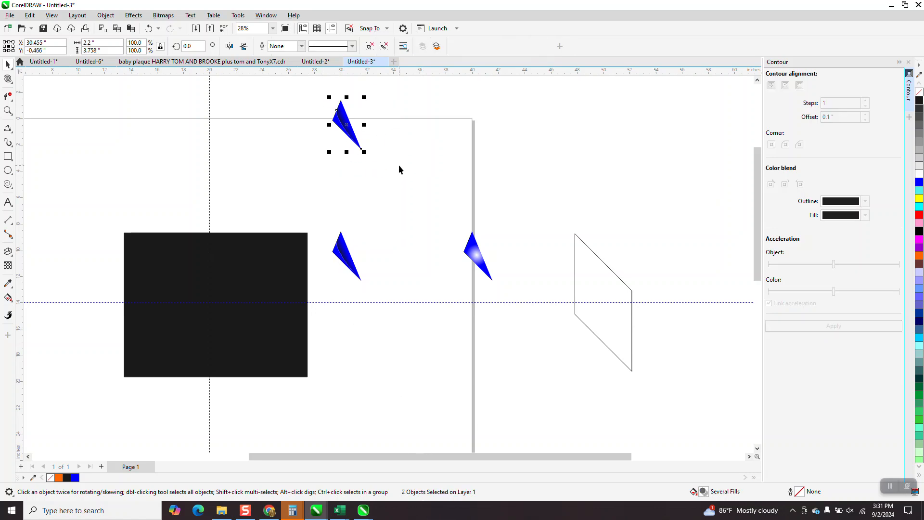
{"action": "key", "text": "Down"}
{"action": "key", "text": "Left"}
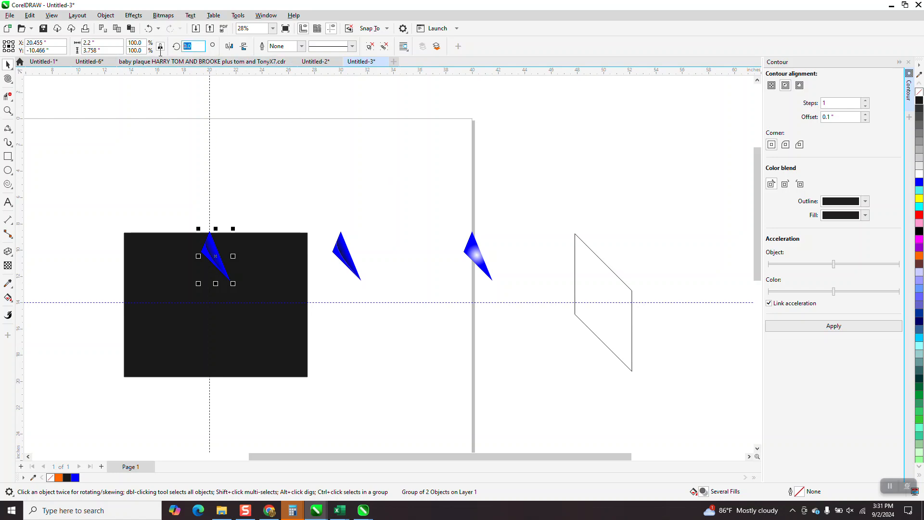
Copy the grouped clone in 22.5-degree rotations around the guideline intersection until the wedges complete a full circle
{"action": "key", "text": "Return"}
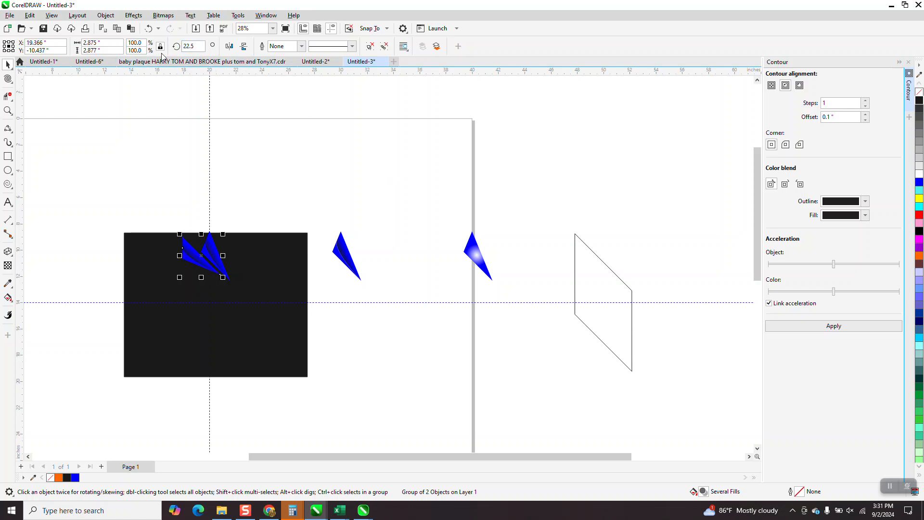
{"action": "key", "text": "ctrl+d"}
{"action": "key", "text": "ctrl+d"}
{"action": "key", "text": "ctrl+d"}
{"action": "key", "text": "ctrl+d"}
{"action": "key", "text": "ctrl+d"}
{"action": "key", "text": "ctrl+d"}
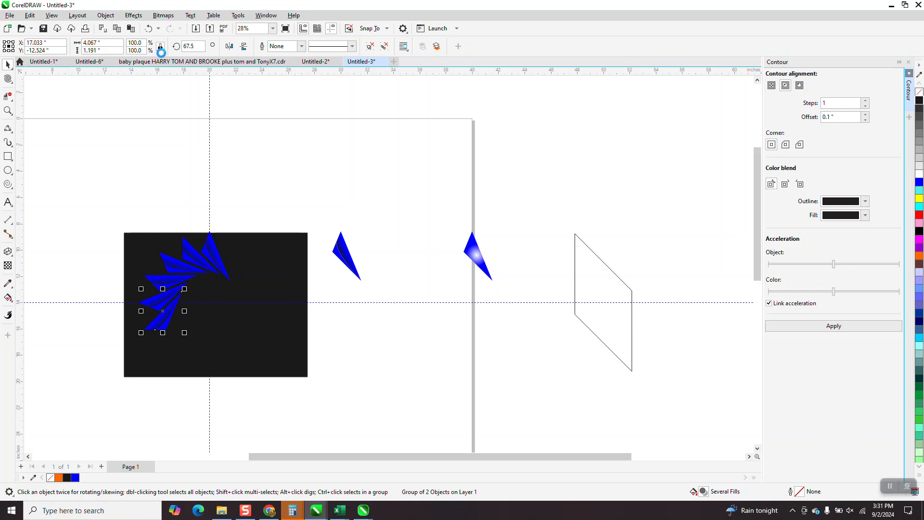
{"action": "key", "text": "ctrl+d"}
{"action": "key", "text": "ctrl+d"}
{"action": "key", "text": "ctrl+d"}
{"action": "key", "text": "ctrl+d"}
{"action": "key", "text": "ctrl+d"}
{"action": "key", "text": "ctrl+d"}
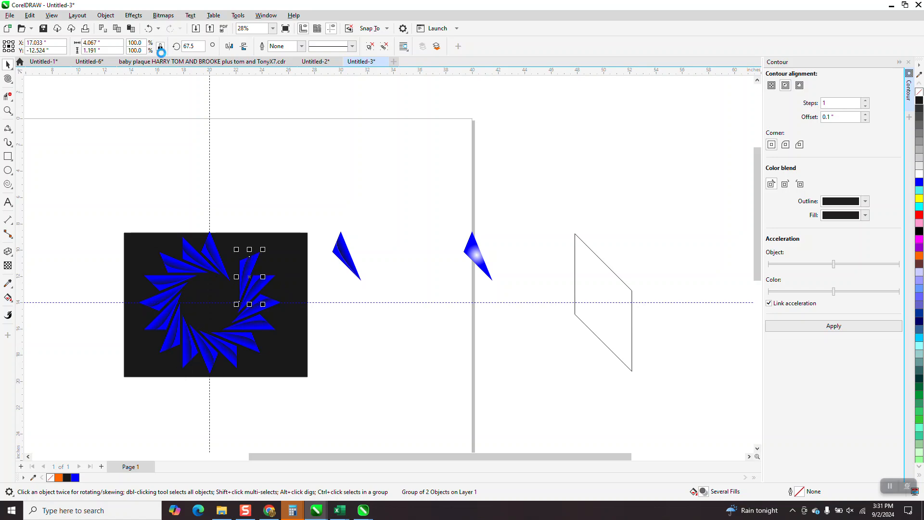
{"action": "key", "text": "ctrl+d"}
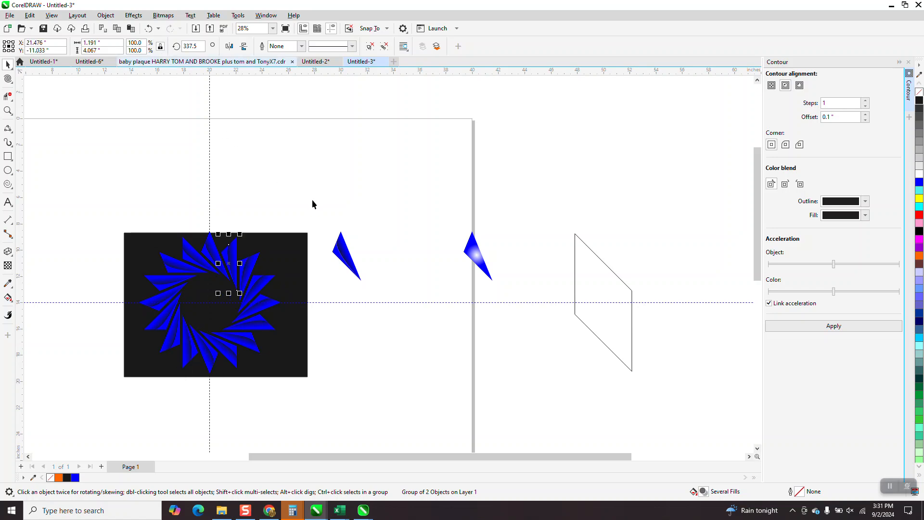
Move the original two-piece wedge closer to the star, onto the white area just beyond the black rectangle's right edge
{"action": "left_click_drag", "start_coordinate": [316, 219], "coordinate": [400, 297]}
{"action": "left_click_drag", "start_coordinate": [355, 259], "coordinate": [289, 260]}
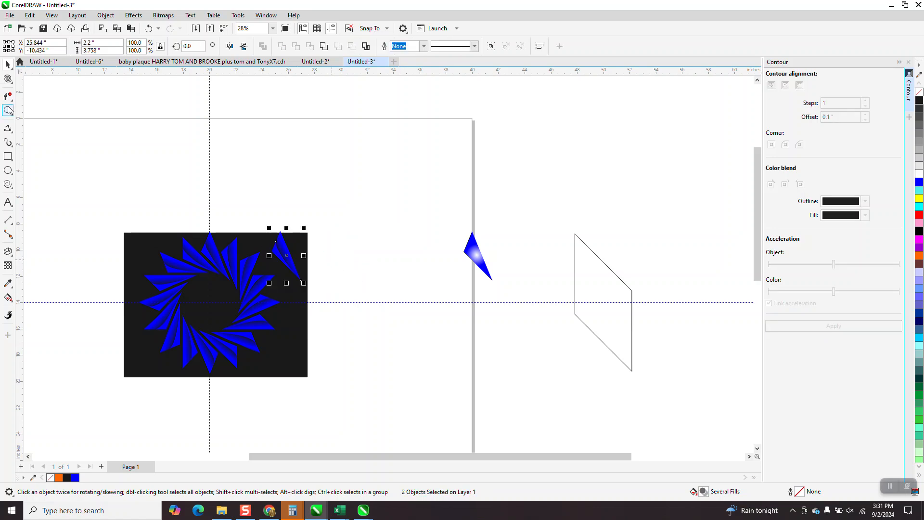
{"action": "left_click_drag", "start_coordinate": [104, 218], "coordinate": [427, 403]}
{"action": "left_click", "coordinate": [13, 68]}
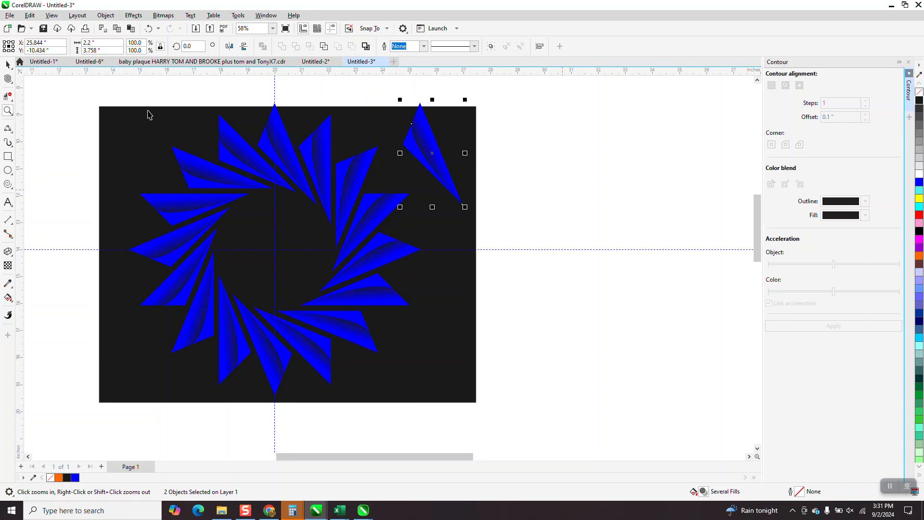
{"action": "key", "text": "space"}
{"action": "left_click_drag", "start_coordinate": [431, 162], "coordinate": [567, 184]}
Ungroup the star's rotated wedge groups and select a single piece of the lowest wedge
{"action": "left_click_drag", "start_coordinate": [116, 111], "coordinate": [429, 417]}
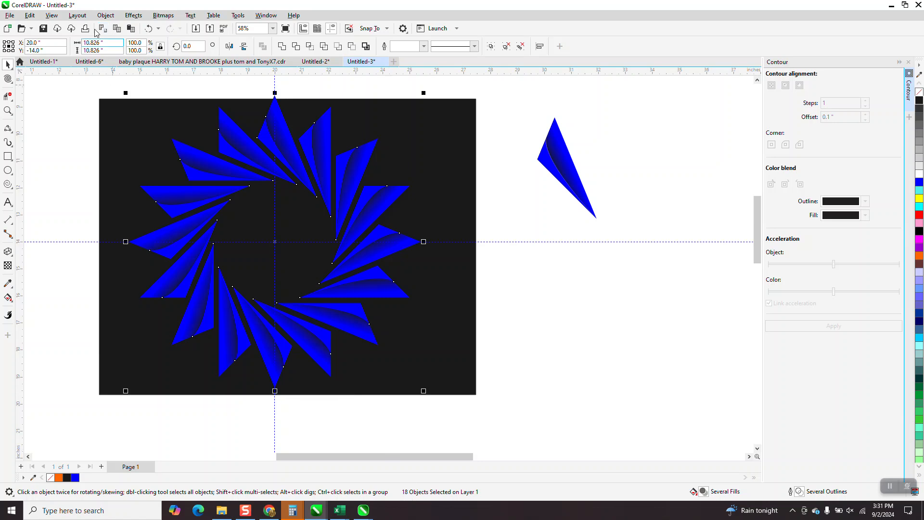
{"action": "left_click", "coordinate": [106, 16]}
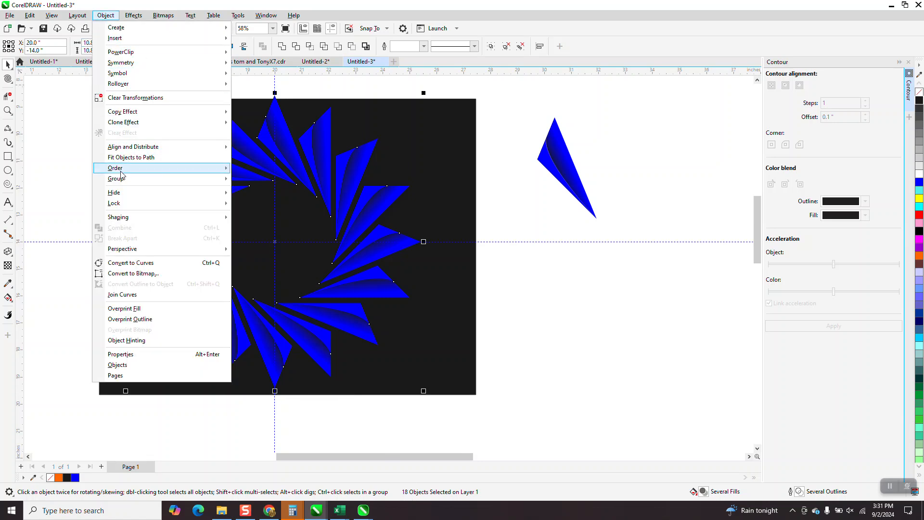
{"action": "mouse_move", "coordinate": [121, 173]}
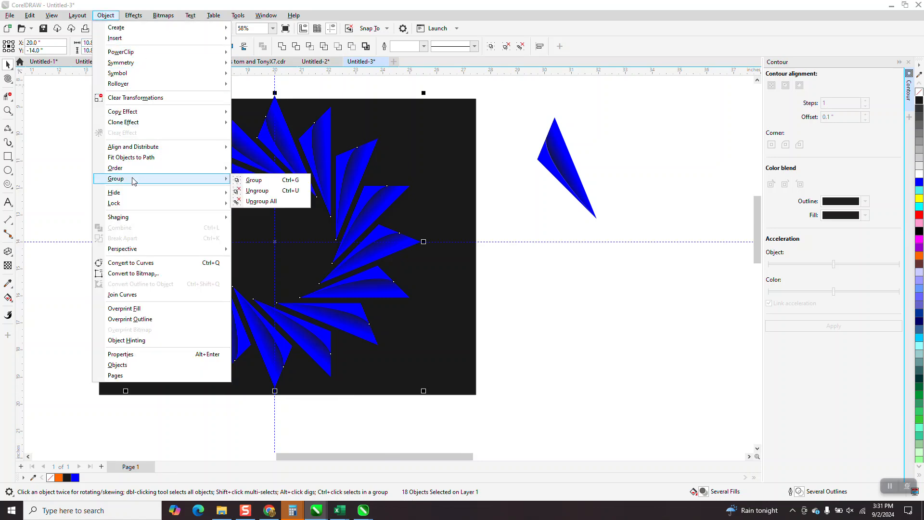
{"action": "left_click", "coordinate": [254, 192]}
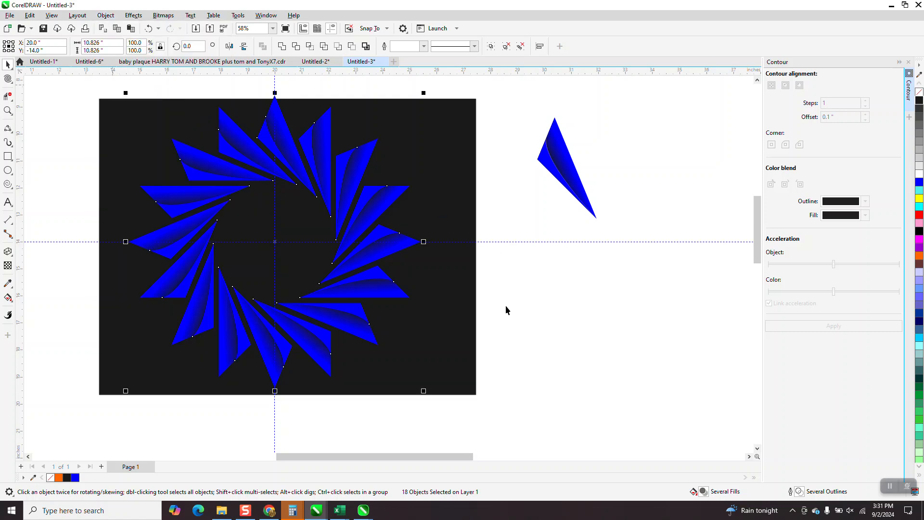
{"action": "left_click_drag", "start_coordinate": [106, 86], "coordinate": [474, 428]}
{"action": "left_click", "coordinate": [302, 382]}
{"action": "left_click", "coordinate": [275, 366]}
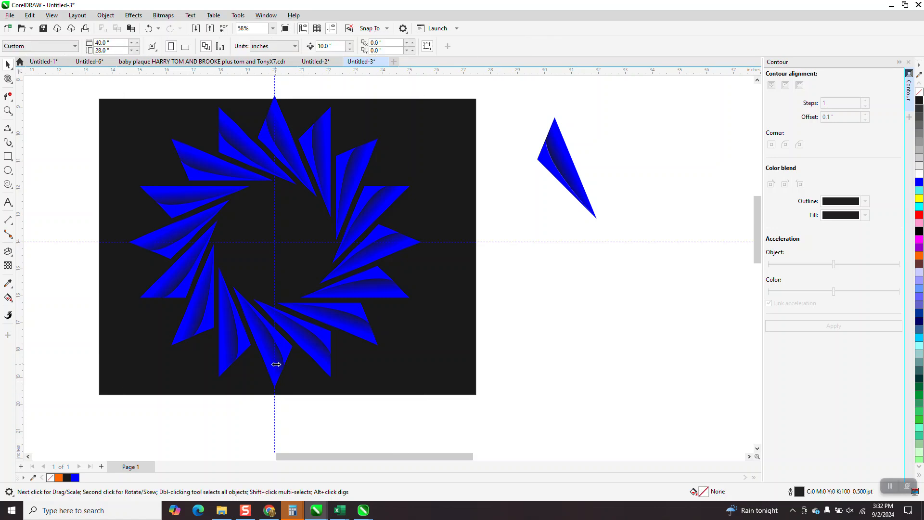
{"action": "left_click", "coordinate": [284, 355]}
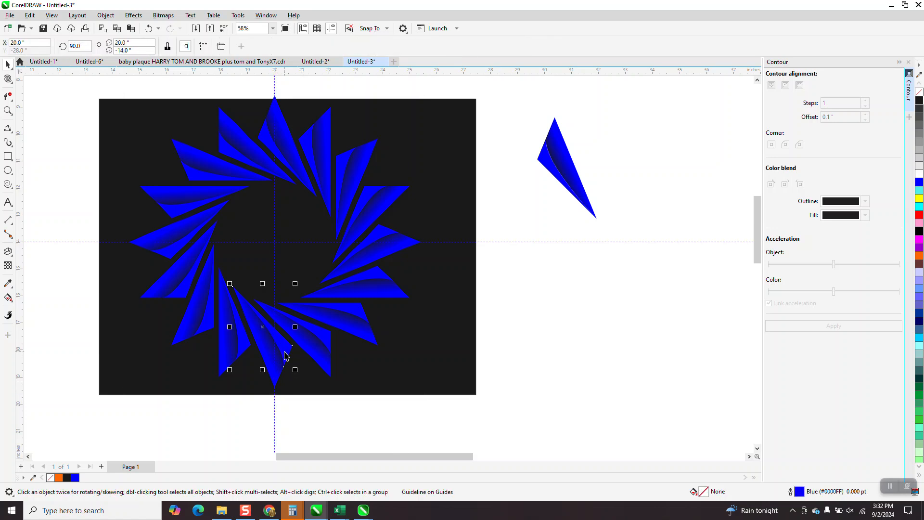
Fill the original wedge's smaller piece with turquoise (#4DEEEA), then give it a linear fountain fill fading to black toward the curved edge
{"action": "left_click", "coordinate": [547, 166]}
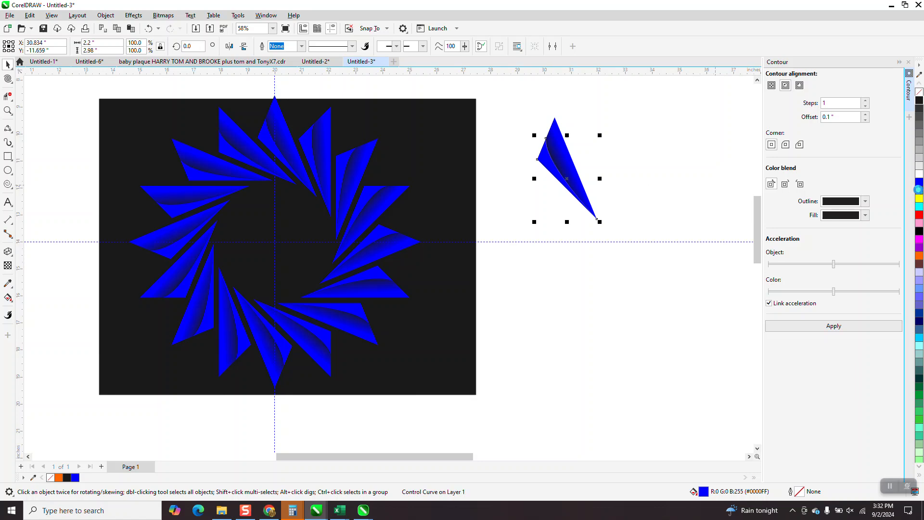
{"action": "left_click", "coordinate": [918, 190]}
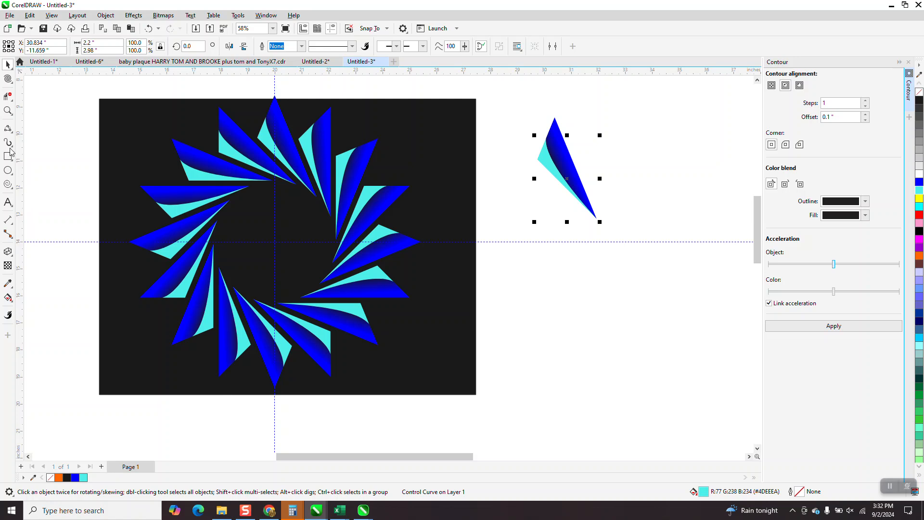
{"action": "left_click", "coordinate": [7, 110]}
{"action": "left_click_drag", "start_coordinate": [299, 102], "coordinate": [696, 323]}
{"action": "left_click", "coordinate": [8, 298]}
{"action": "left_click_drag", "start_coordinate": [473, 179], "coordinate": [504, 167]}
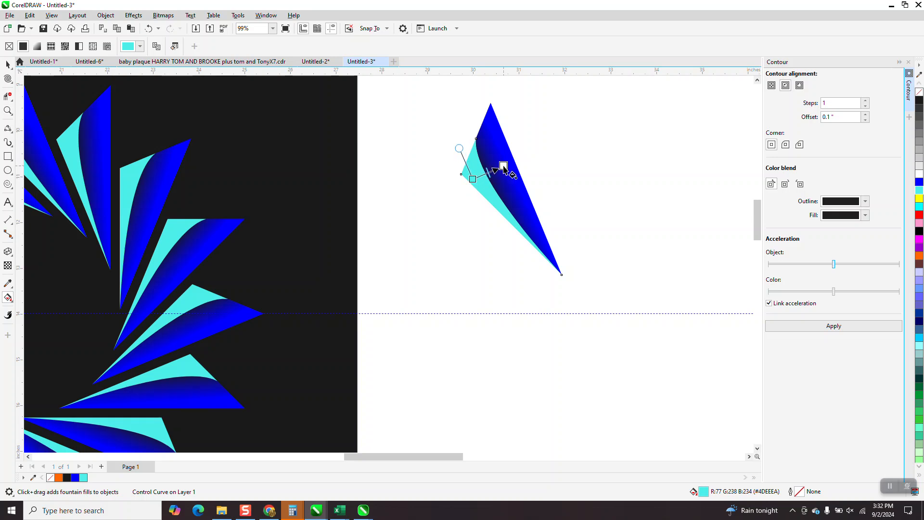
{"action": "left_click_drag", "start_coordinate": [920, 101], "coordinate": [504, 166]}
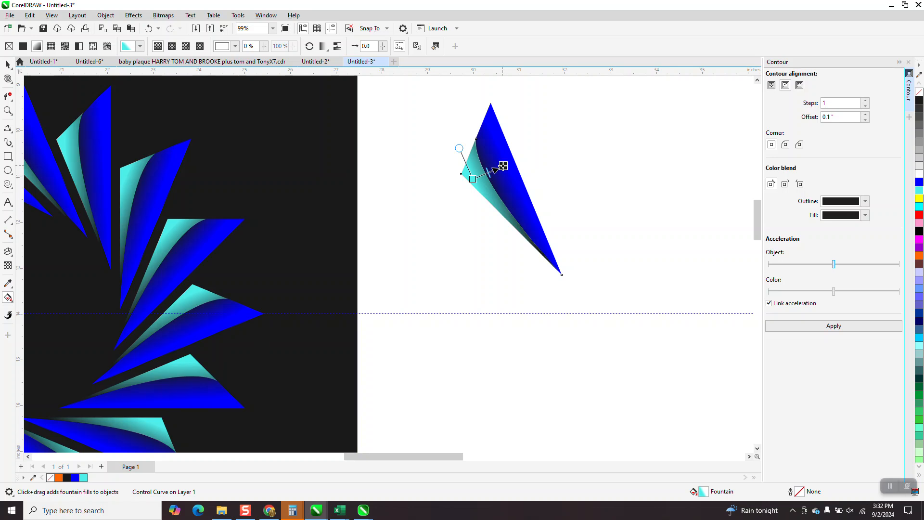
Adjust the blue-to-black fountain fill of the original wedge's larger piece, placing black near the curved edge and blue toward the outer edge
{"action": "scroll", "coordinate": [526, 213], "scroll_direction": "down", "scroll_amount": 2}
{"action": "left_click", "coordinate": [564, 187]}
{"action": "left_click", "coordinate": [518, 192]}
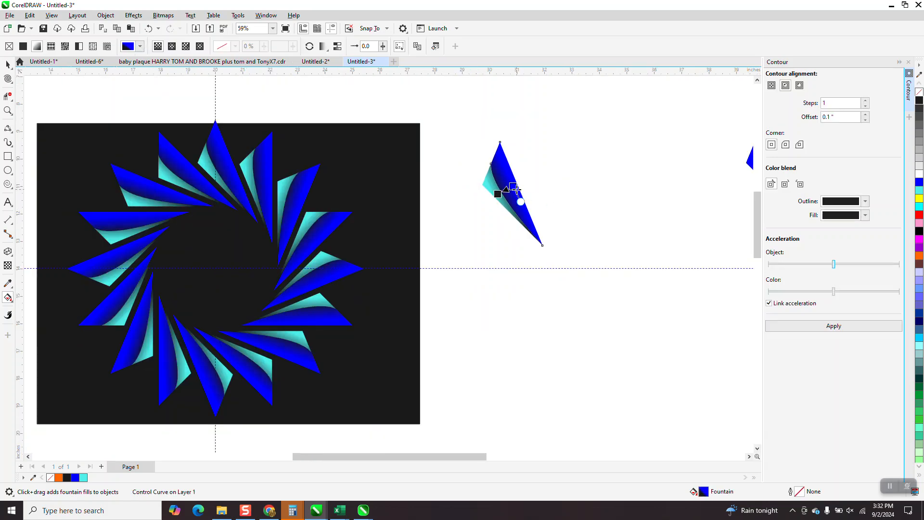
{"action": "left_click_drag", "start_coordinate": [514, 187], "coordinate": [471, 204]}
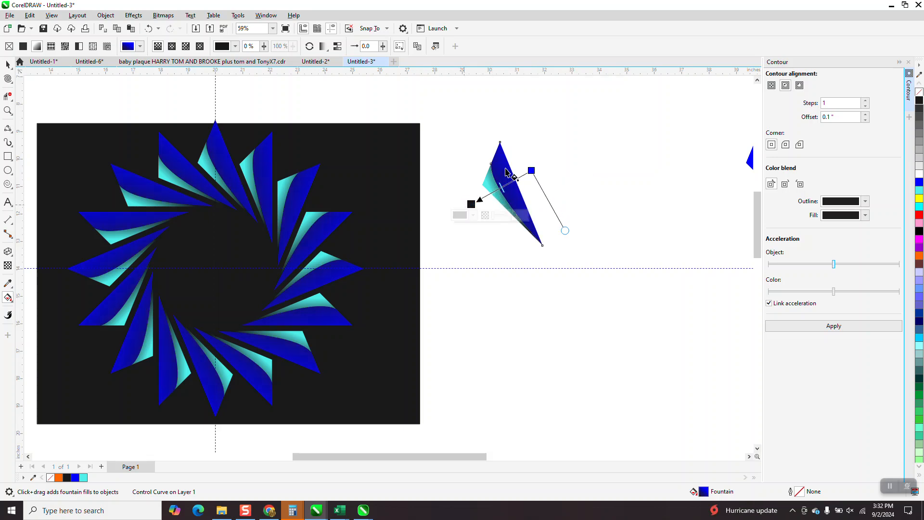
{"action": "left_click_drag", "start_coordinate": [532, 167], "coordinate": [487, 197]}
{"action": "left_click_drag", "start_coordinate": [533, 167], "coordinate": [515, 186]}
{"action": "scroll", "coordinate": [469, 243], "scroll_direction": "down", "scroll_amount": 1}
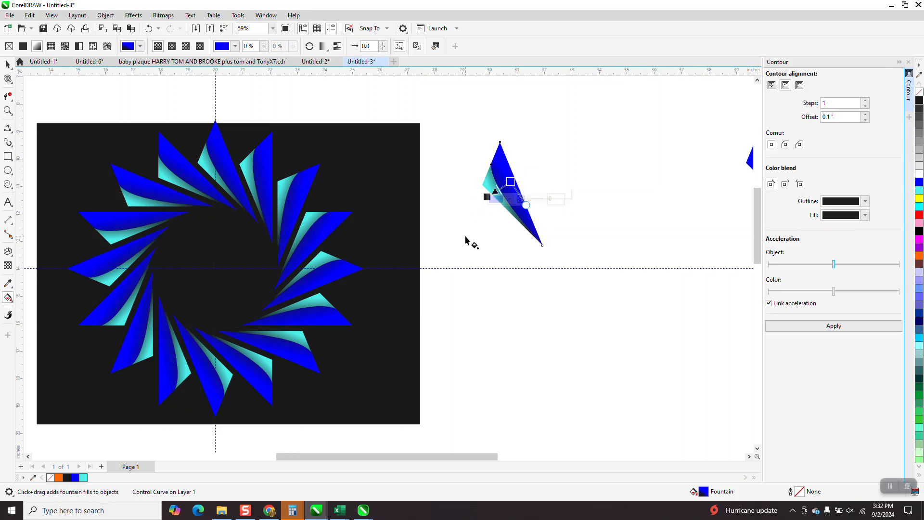